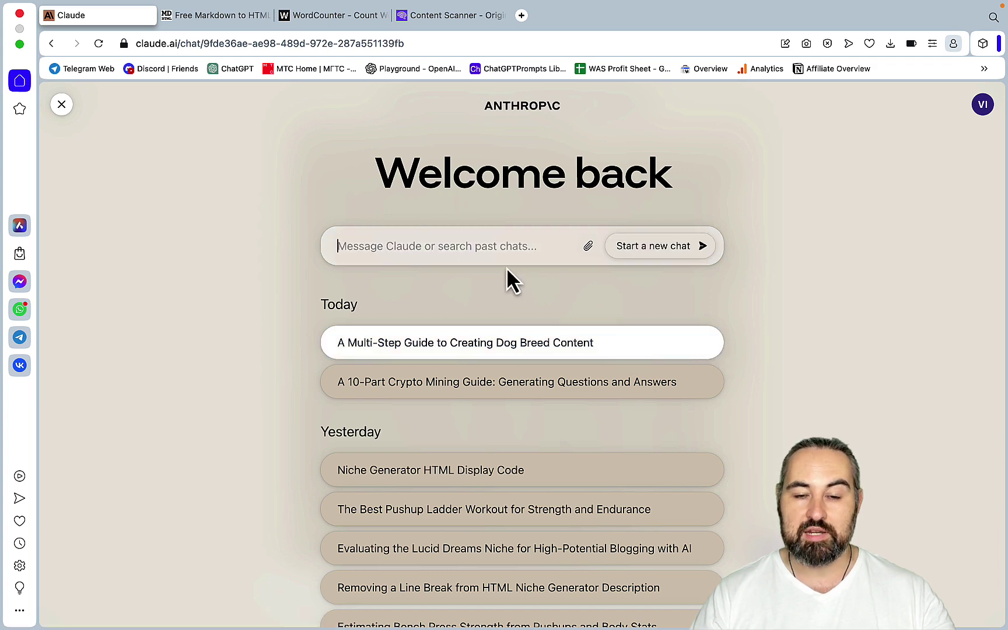
Paste the 14-step medium-sized dog breed article prompt into a new chat and send it
left_click(427, 243)
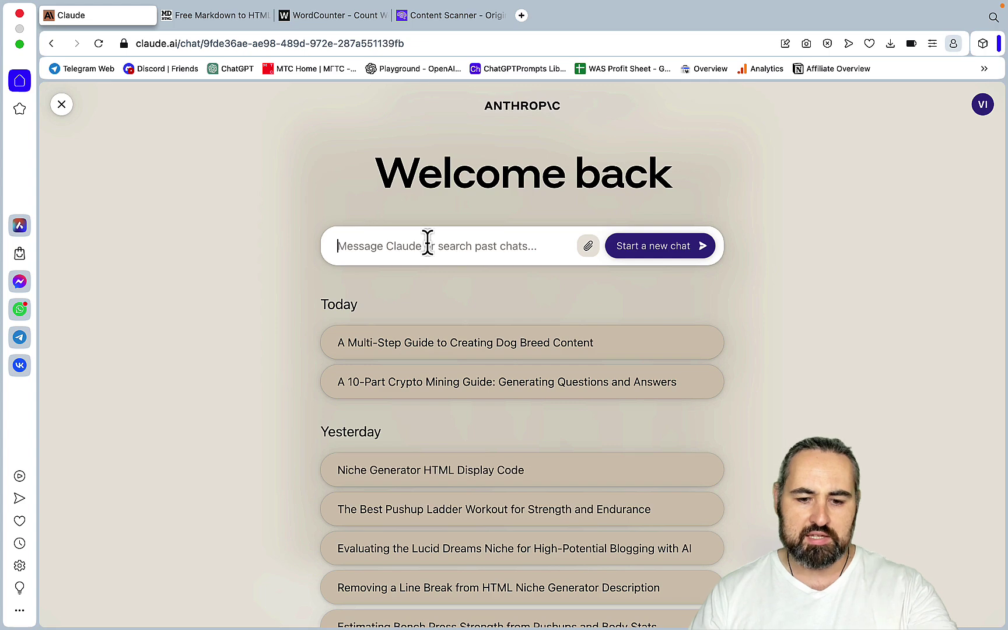
key("super+v")
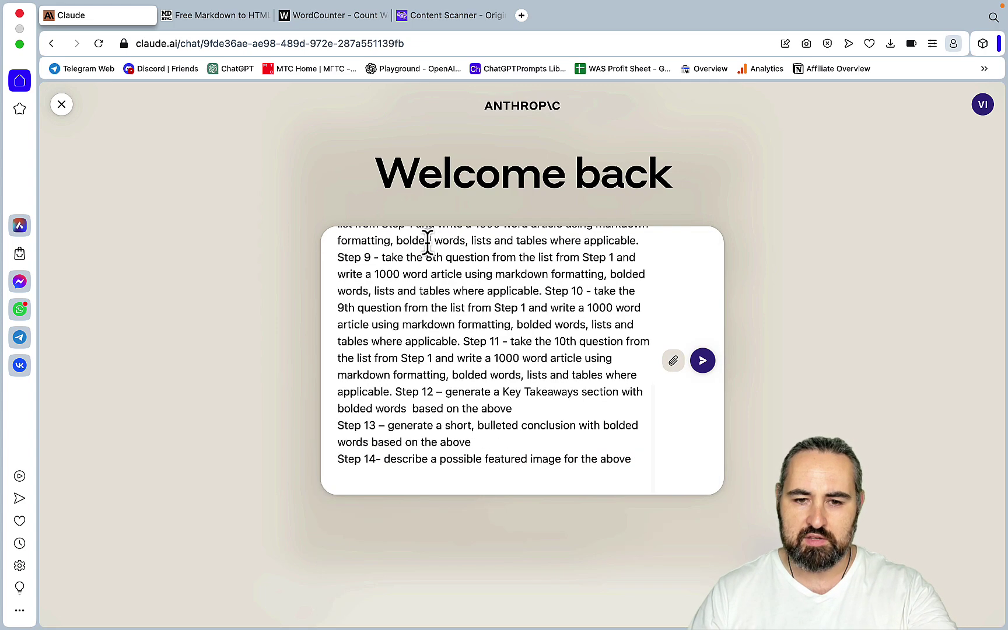
scroll(468, 353, "up", 10)
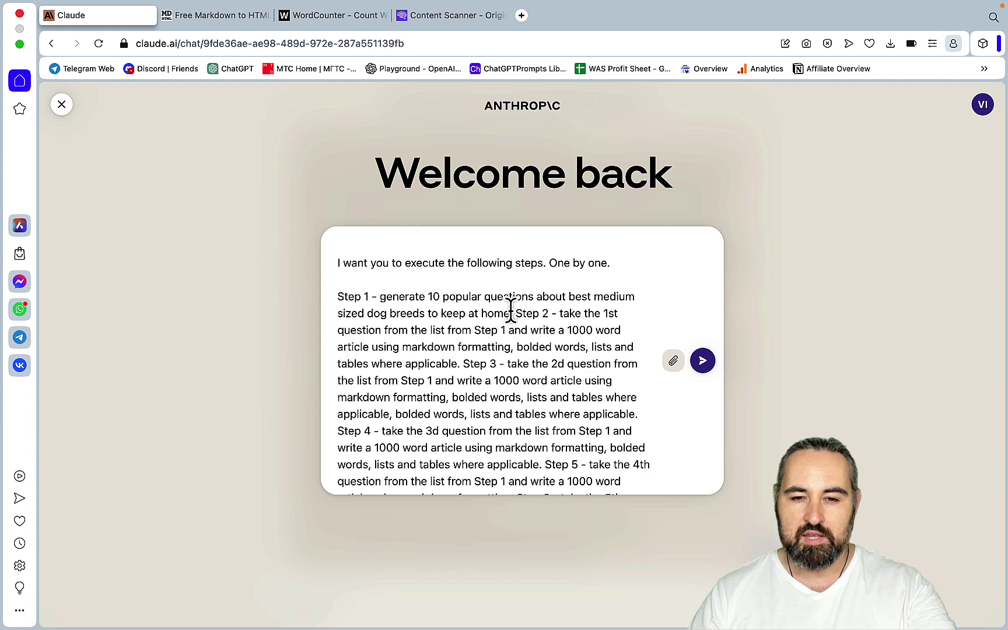
scroll(515, 306, "down", 1)
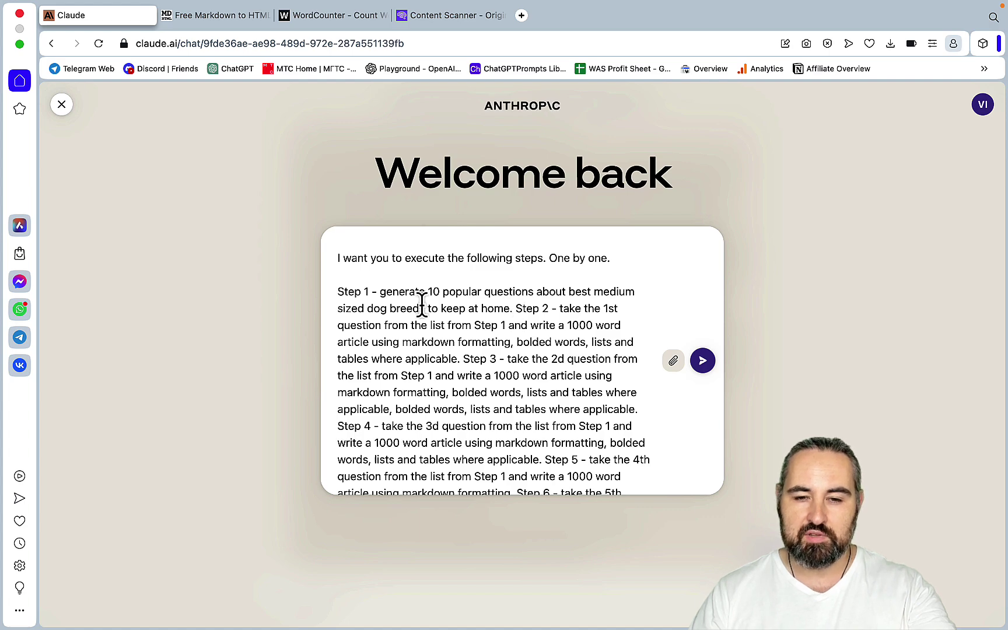
scroll(518, 336, "down", 5)
scroll(518, 337, "down", 10)
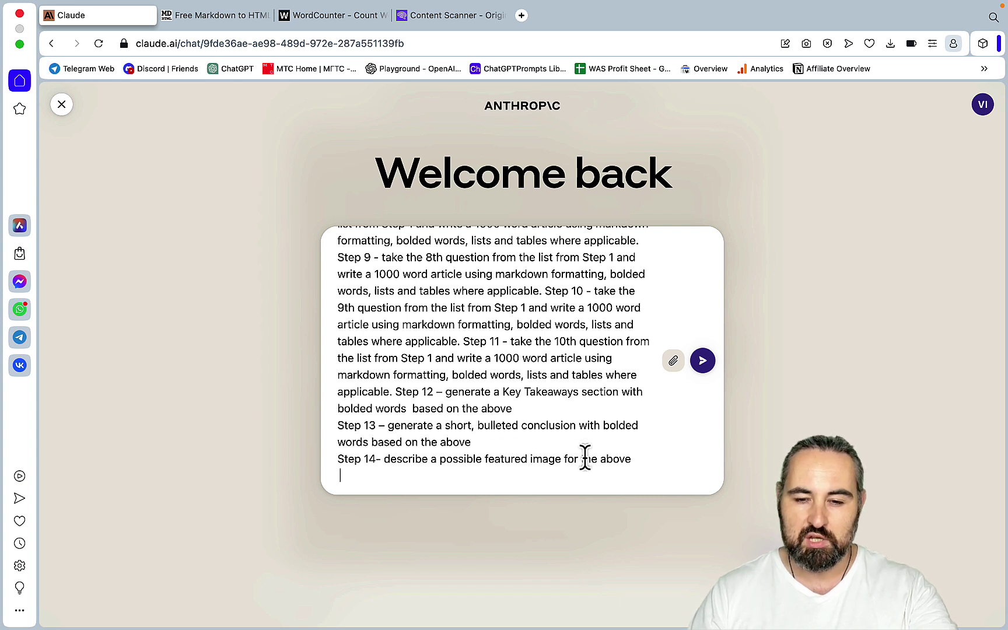
left_click(702, 361)
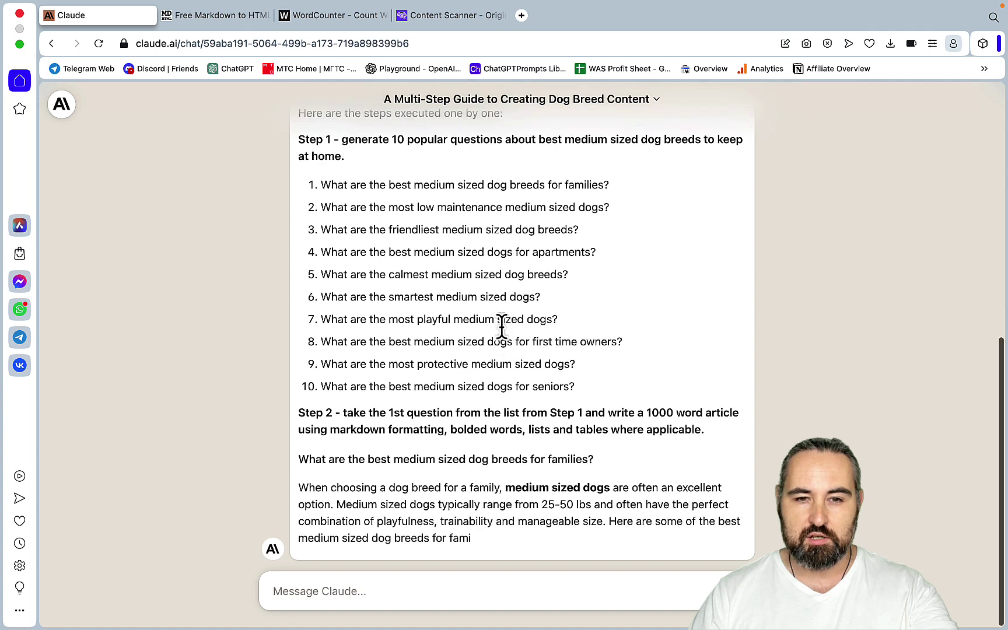
scroll(547, 250, "up", 2)
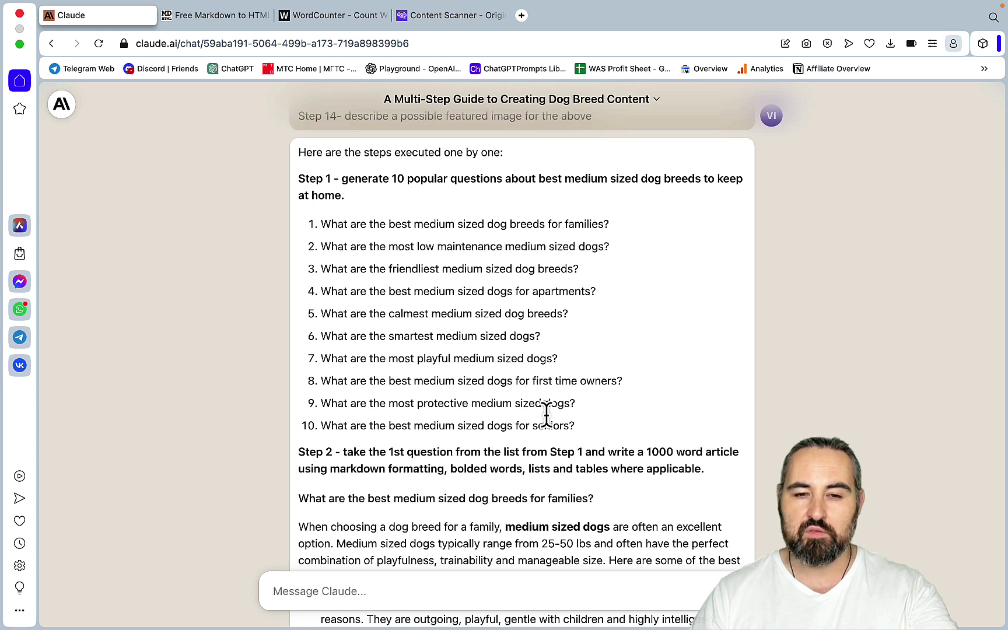
left_click_drag(576, 425, 318, 223)
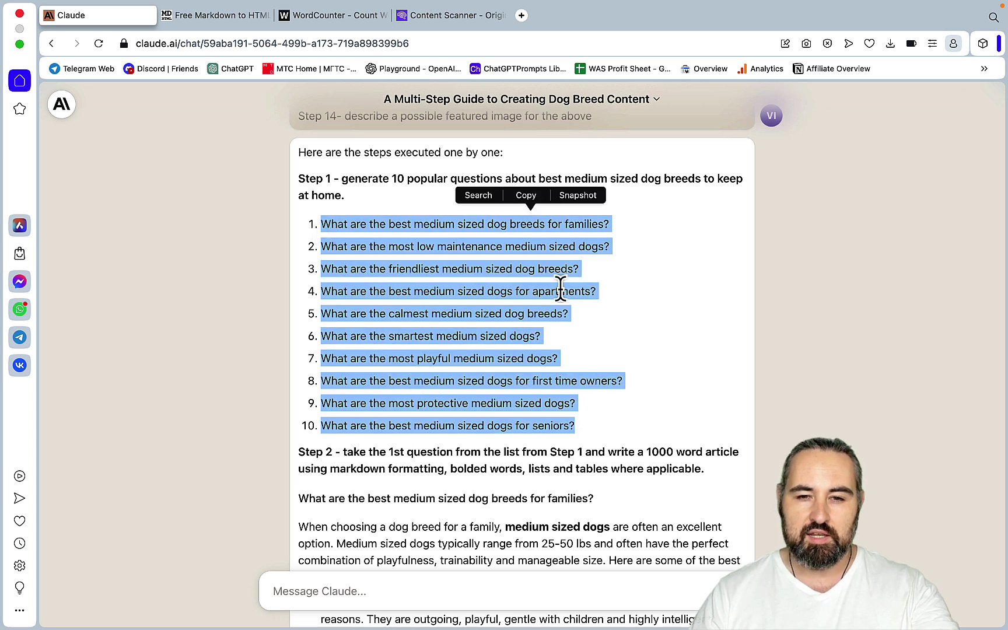
left_click(674, 307)
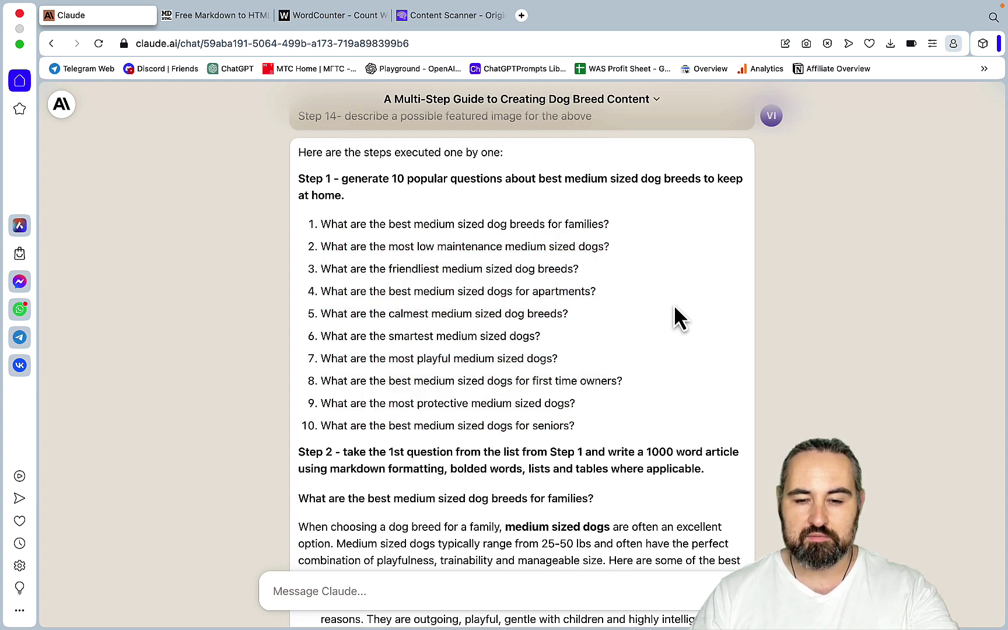
scroll(675, 304, "down", 4)
scroll(675, 304, "up", 2)
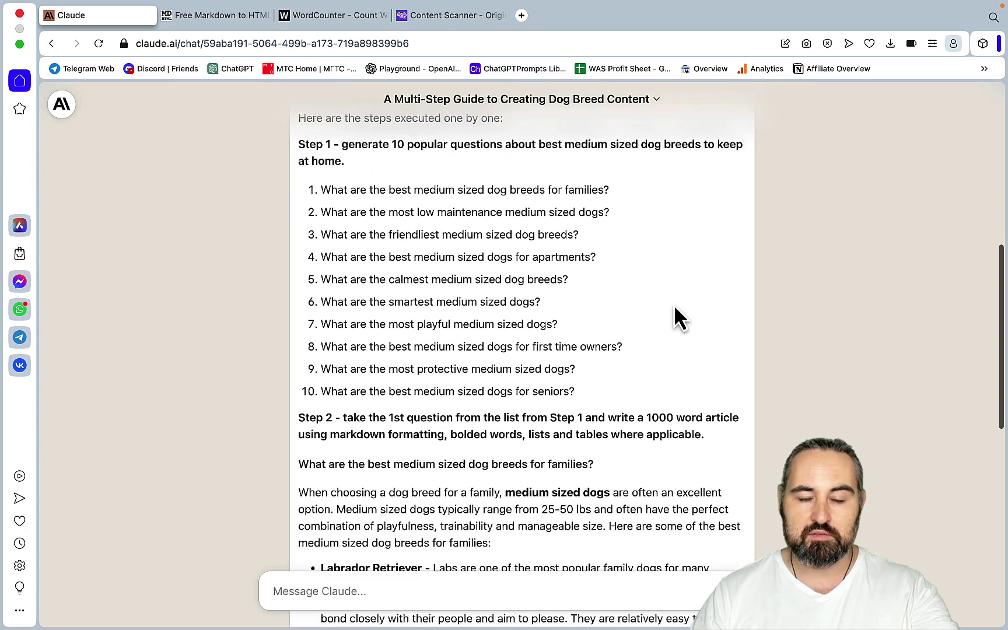
scroll(674, 304, "up", 1)
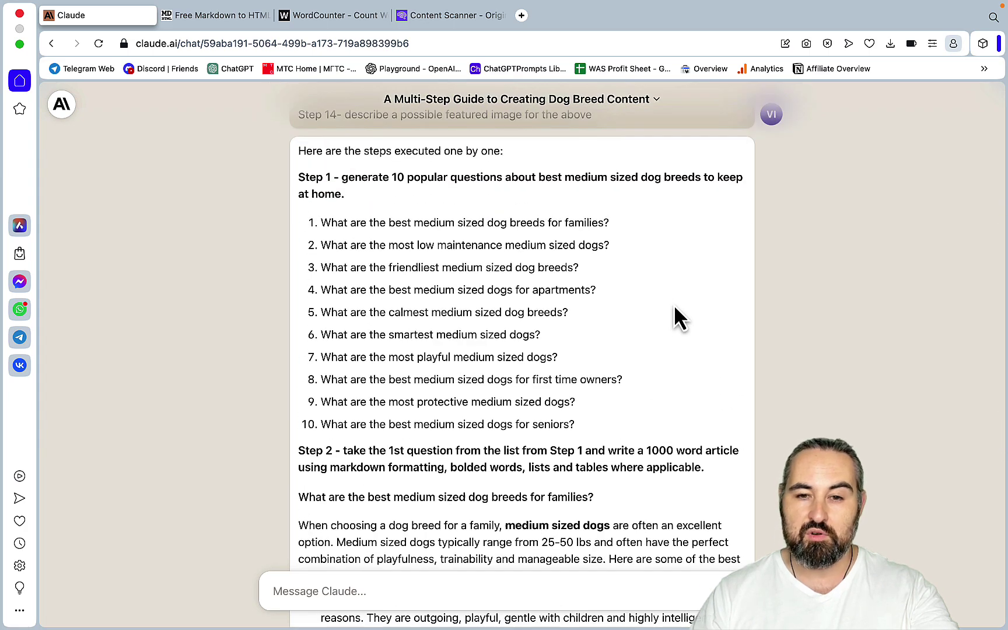
scroll(675, 305, "down", 5)
scroll(675, 304, "up", 2)
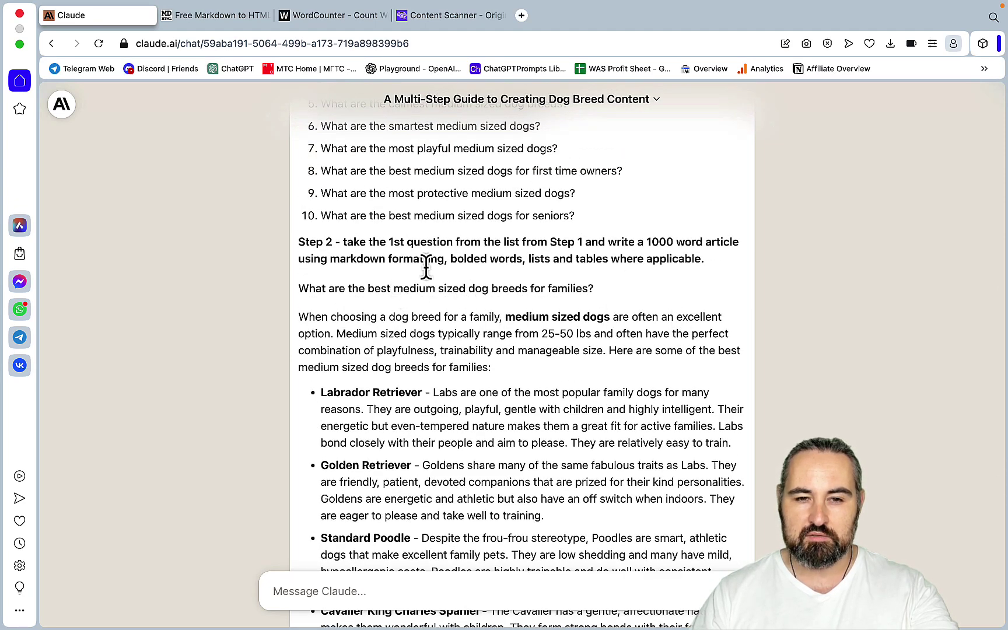
scroll(444, 289, "up", 1)
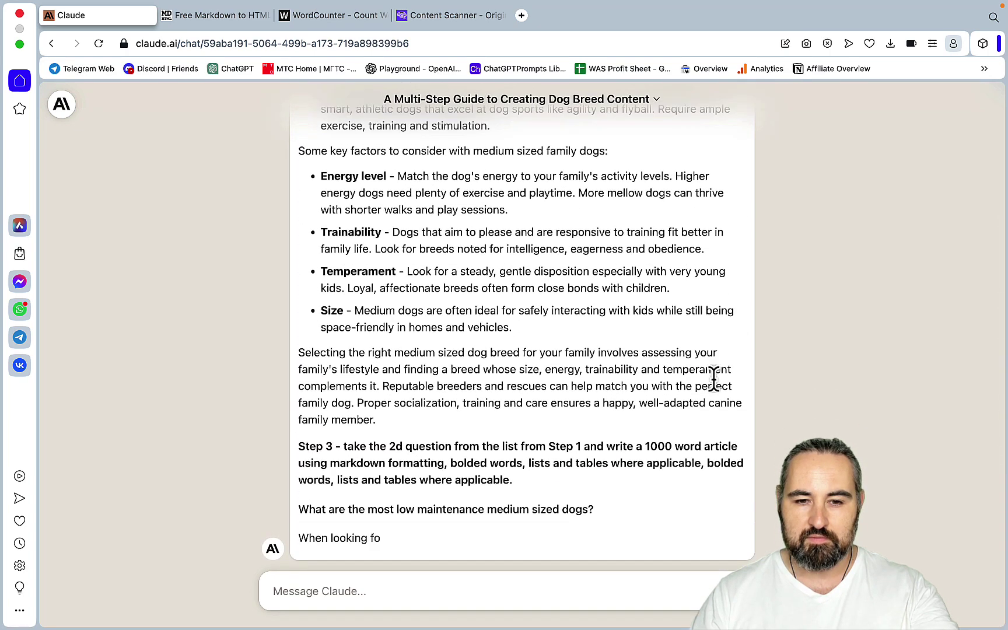
scroll(550, 283, "up", 5)
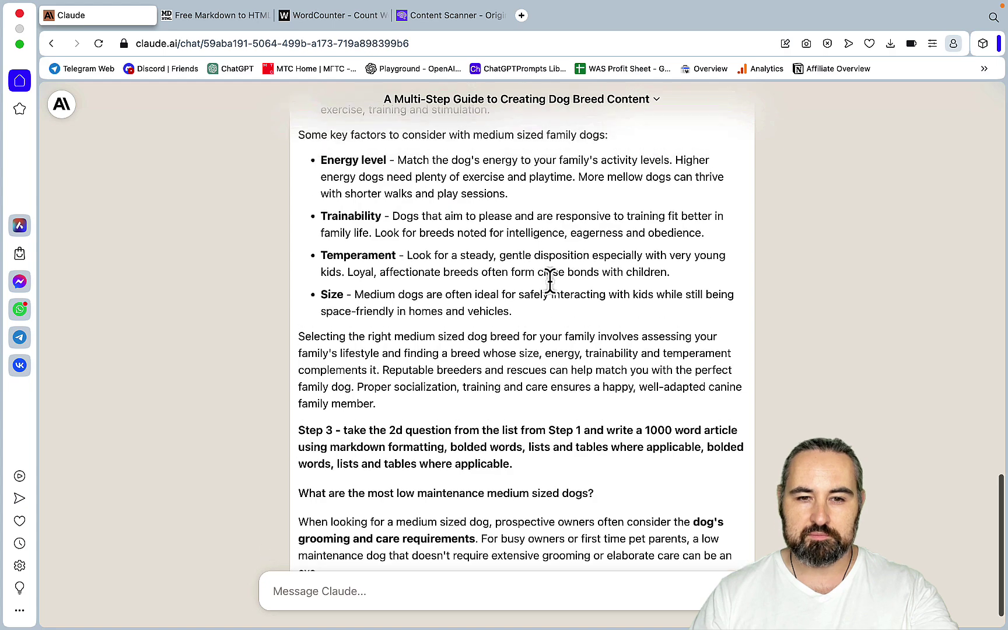
scroll(551, 283, "down", 6)
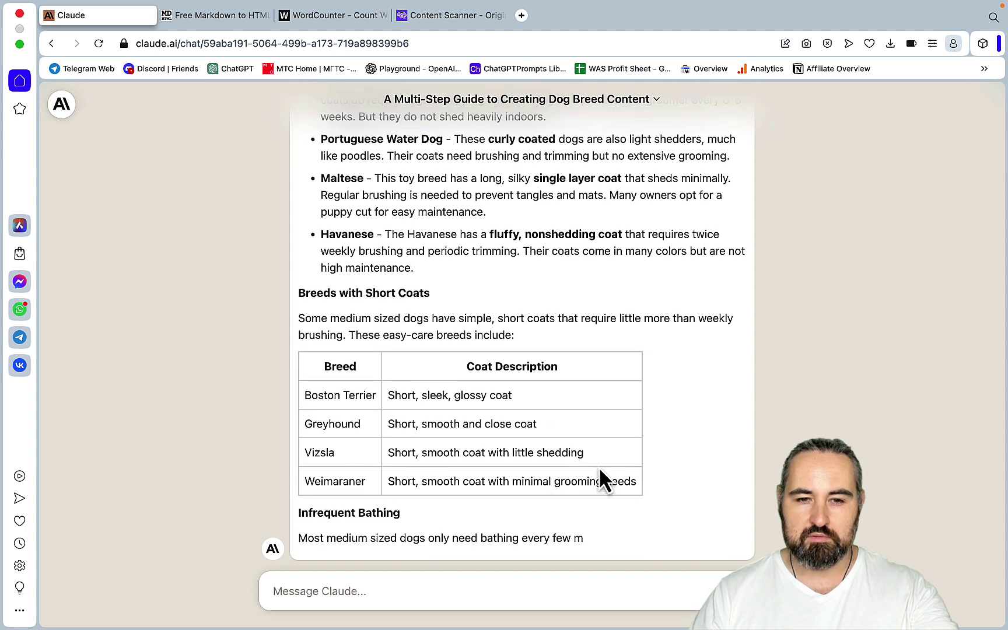
scroll(639, 444, "up", 7)
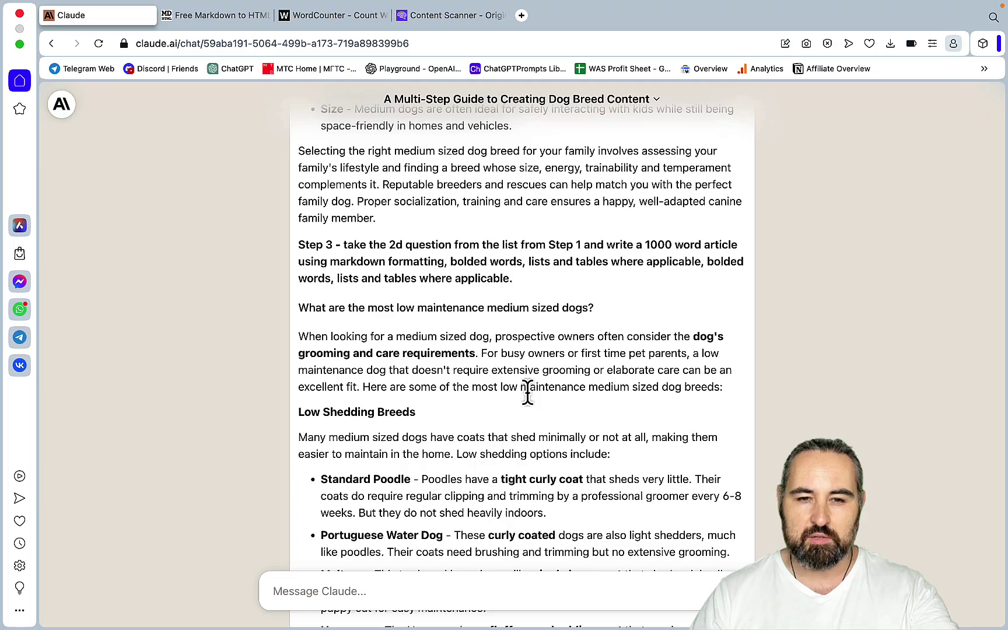
scroll(528, 394, "up", 20)
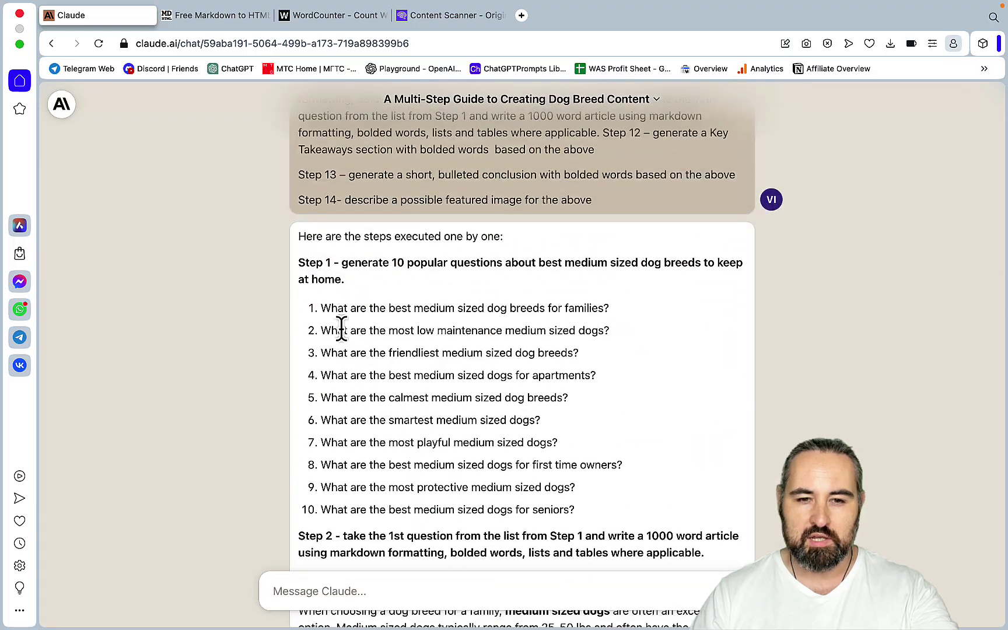
scroll(664, 442, "down", 20)
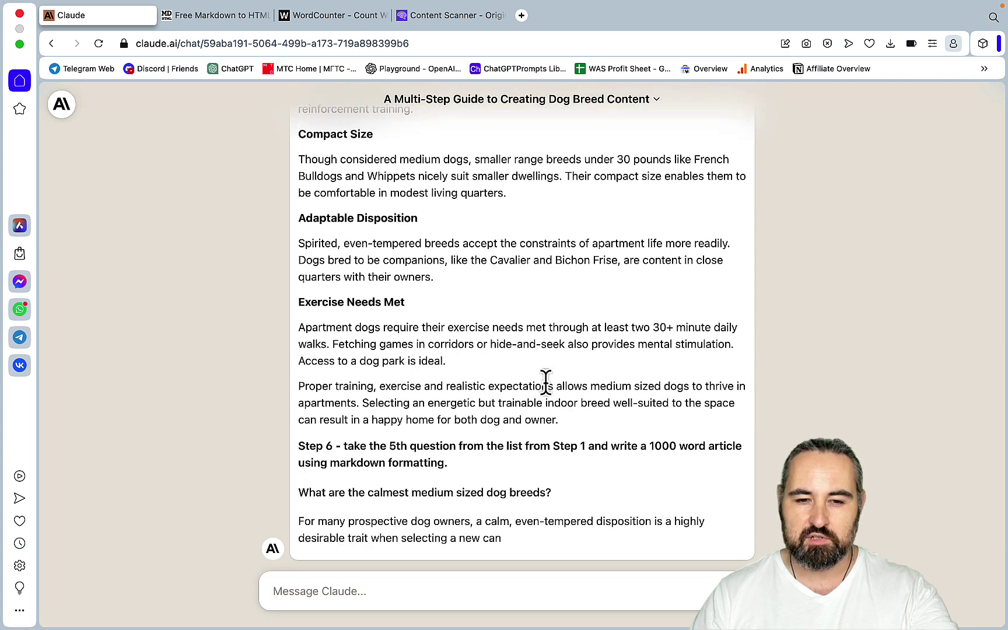
Follow Claude's streaming reply until it halts mid-sentence in the Step 8 playful-dogs article
scroll(608, 401, "up", 5)
scroll(583, 350, "down", 10)
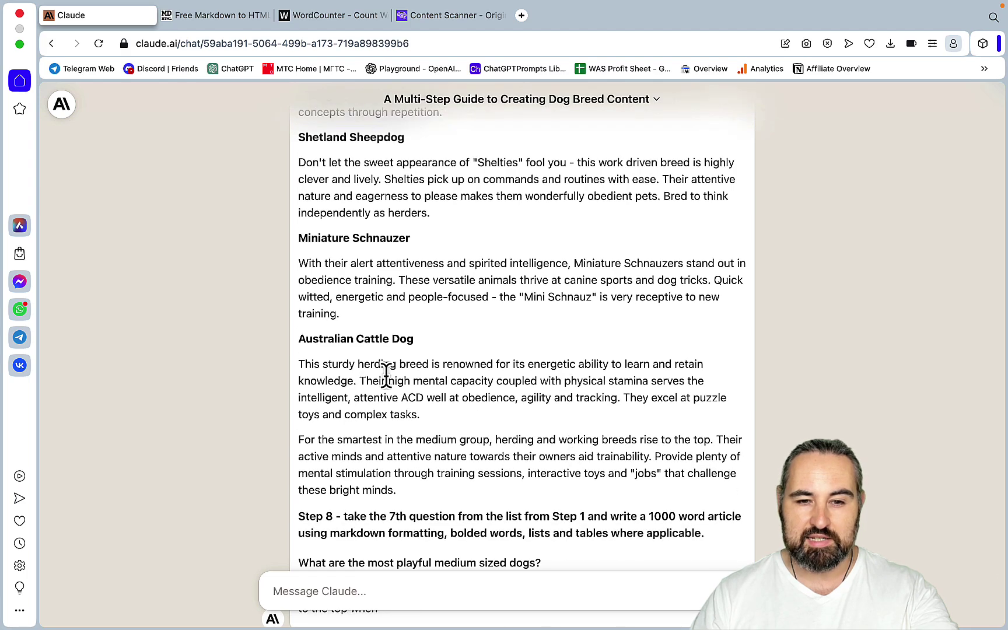
scroll(485, 432, "up", 20)
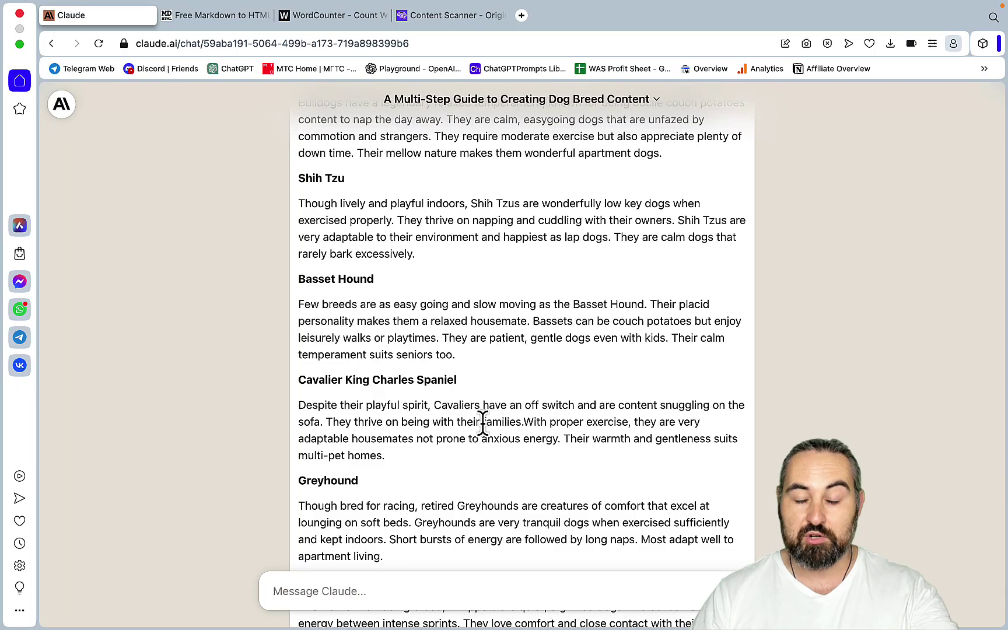
scroll(483, 420, "up", 15)
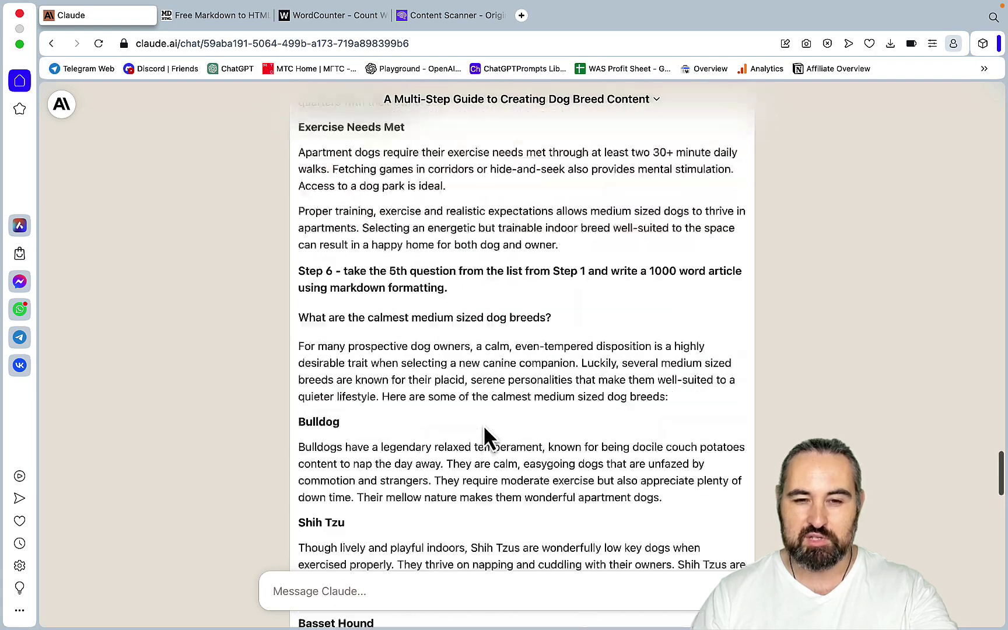
scroll(484, 432, "down", 20)
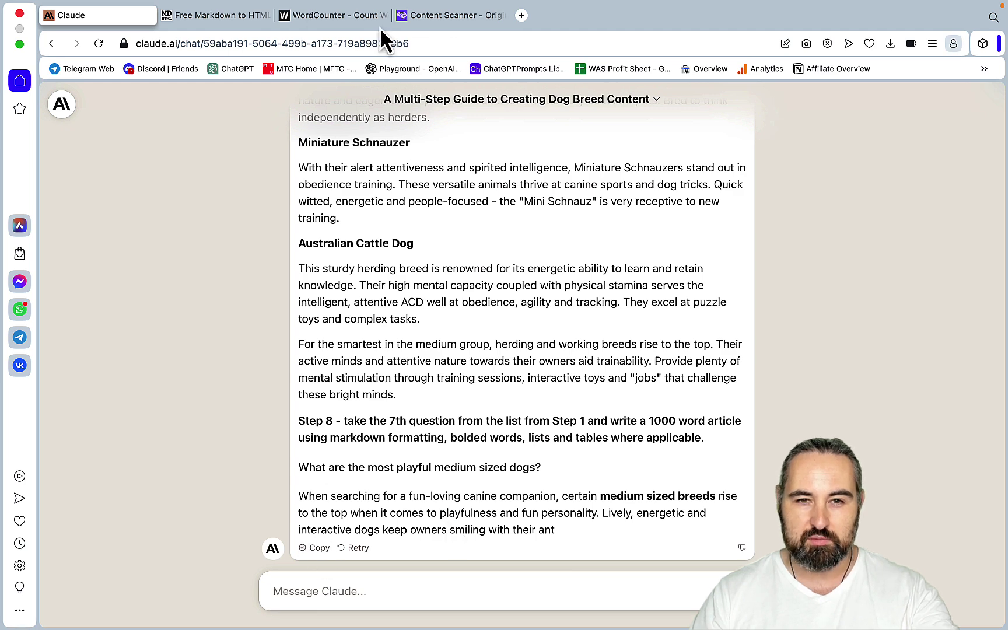
Convert Claude's markdown article in markdowntohtml.com and select the rendered preview
left_click(208, 17)
left_click(276, 344)
key("super+a")
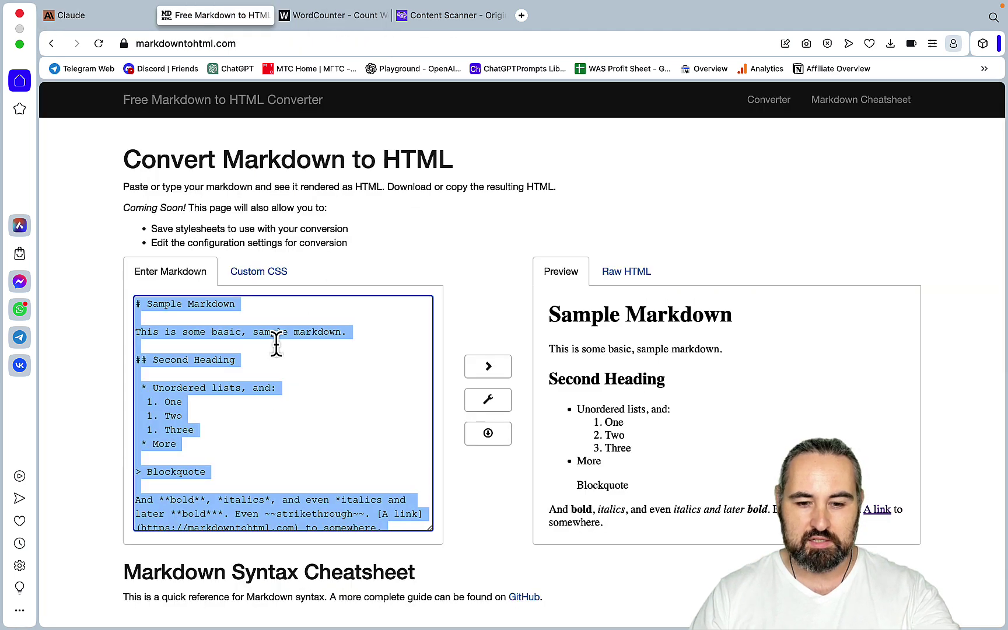
key("super+v")
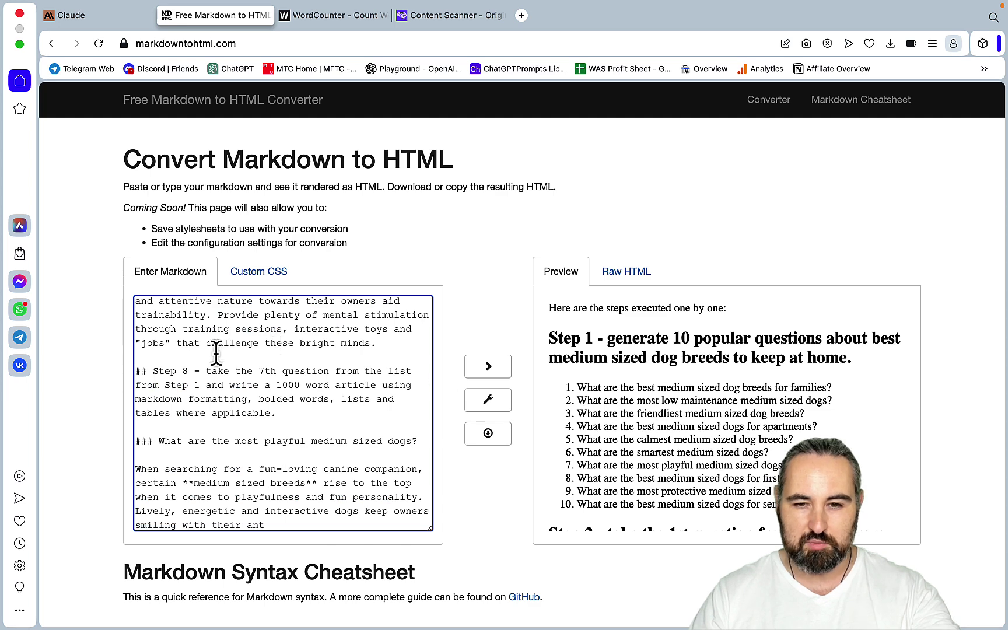
left_click(627, 429)
key("super+a")
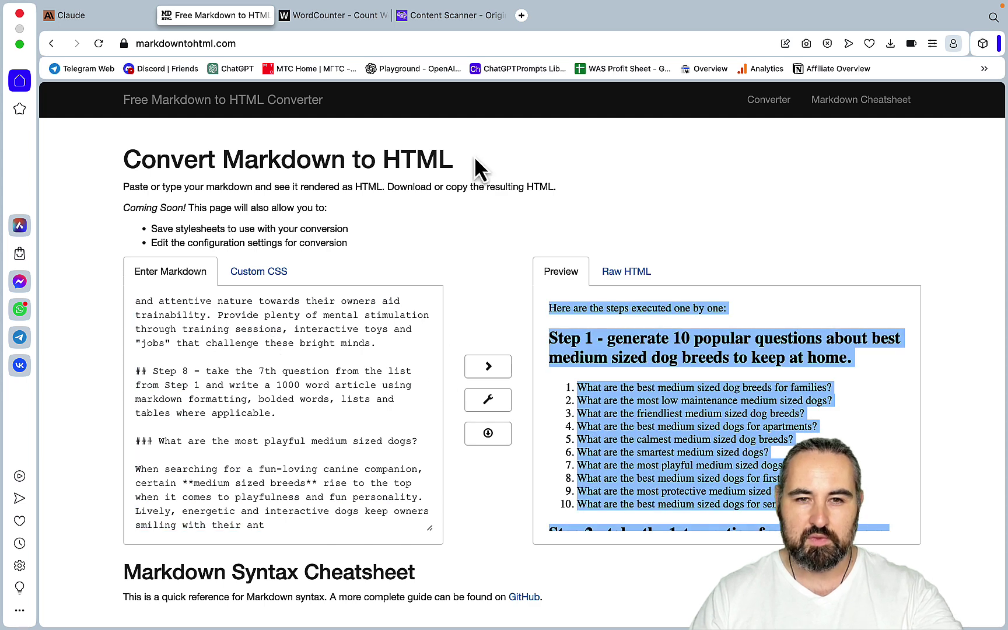
Paste the converted article into WordCounter, then return to the Claude chat
left_click(332, 15)
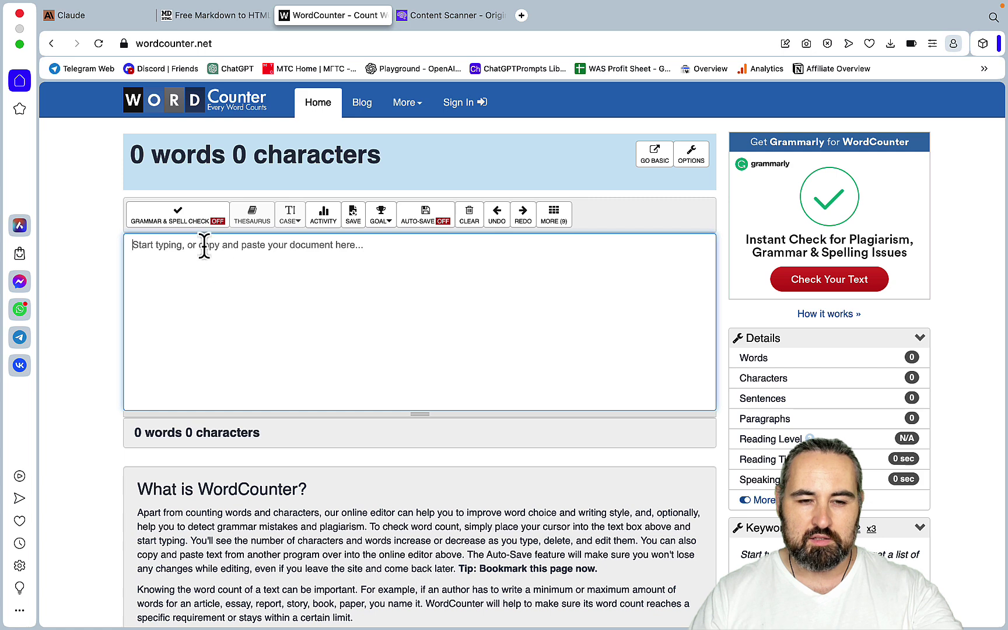
key("super+v")
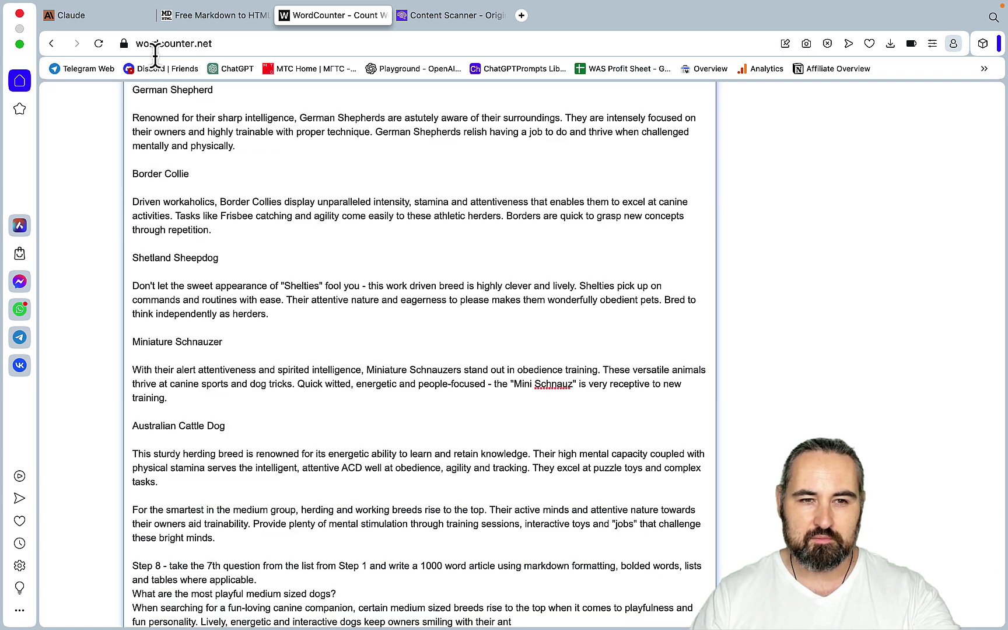
left_click(96, 15)
Send 'go on' so Claude resumes the playful-dogs article, reaching the Vizsla section
left_click(328, 591)
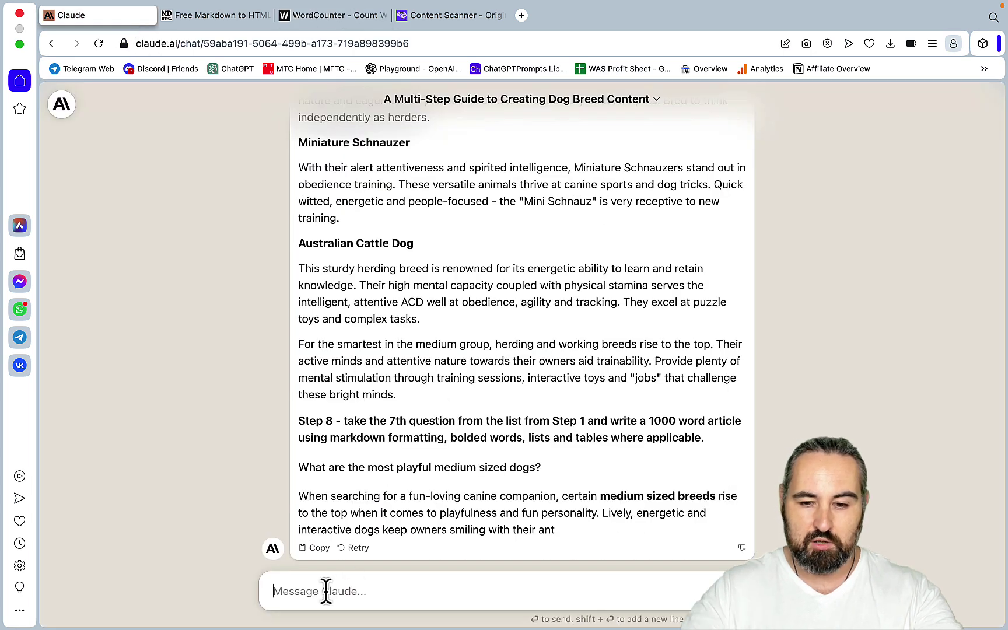
type("go on")
key("Return")
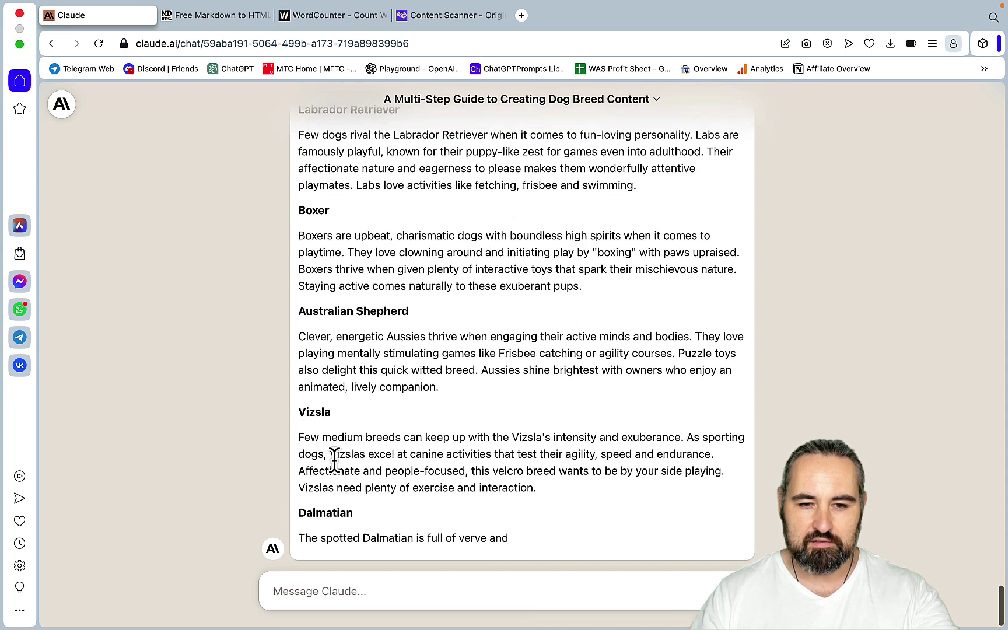
left_click_drag(336, 418, 298, 395)
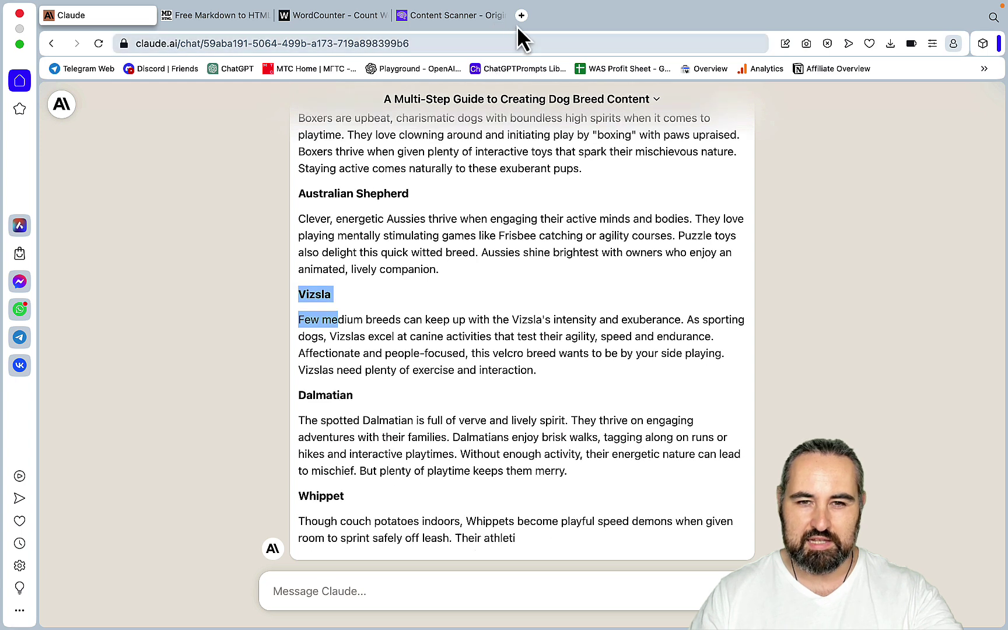
left_click(521, 16)
type("vizsla")
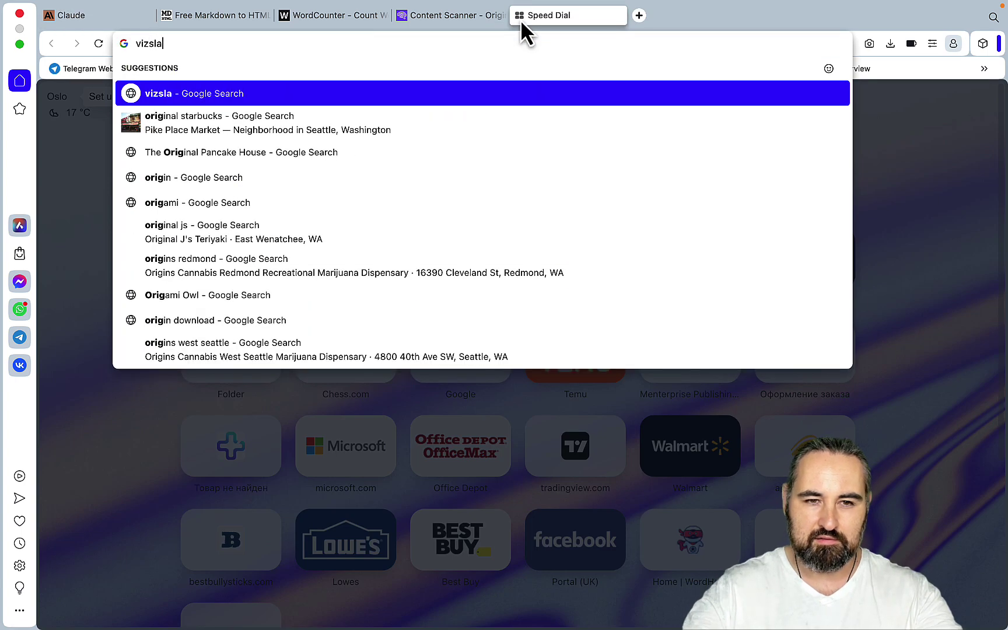
key("Return")
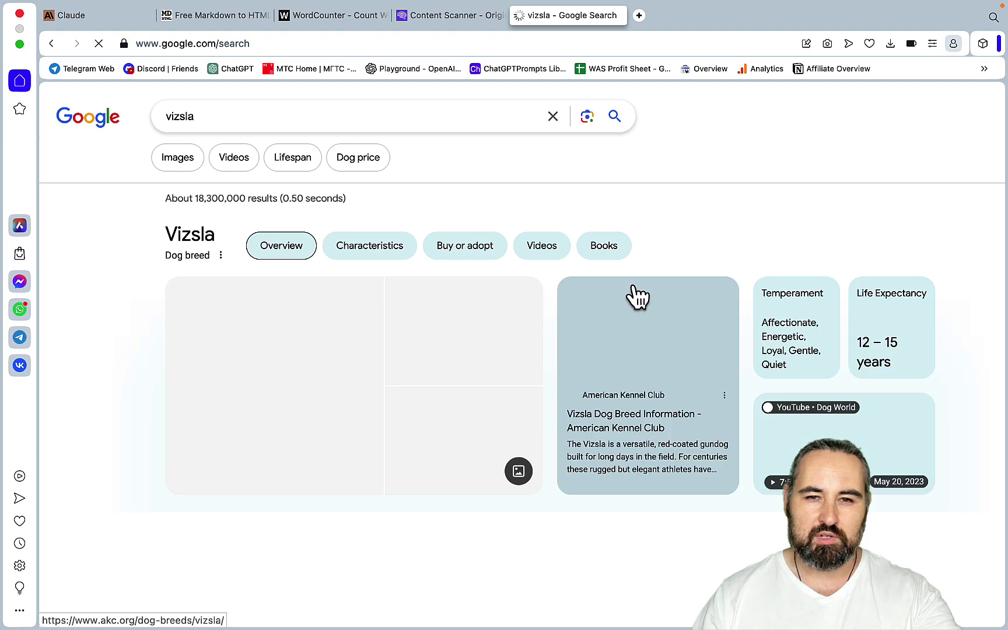
scroll(491, 412, "down", 3)
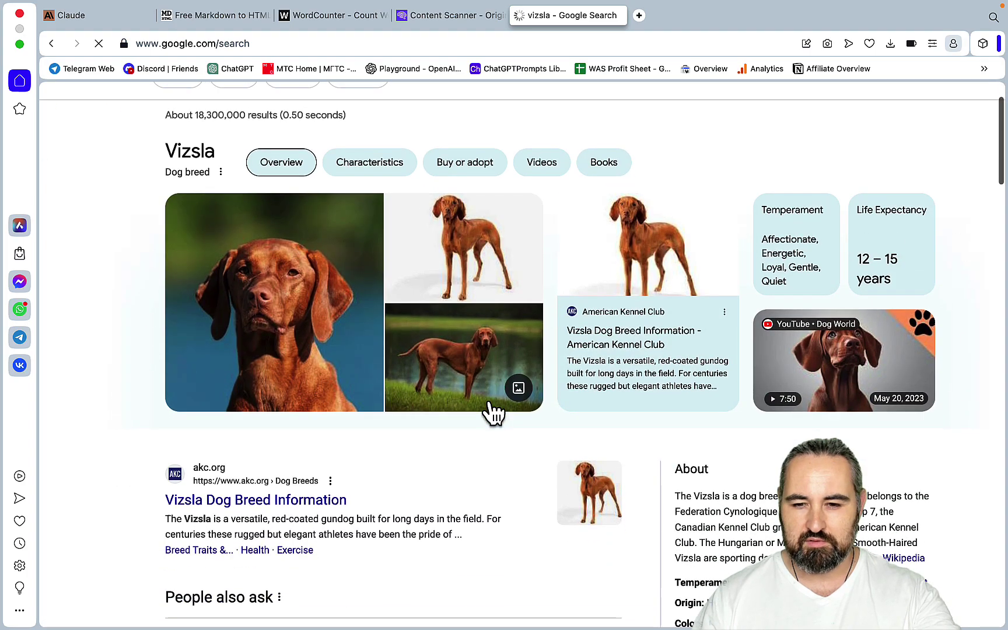
scroll(490, 411, "down", 3)
scroll(326, 274, "up", 6)
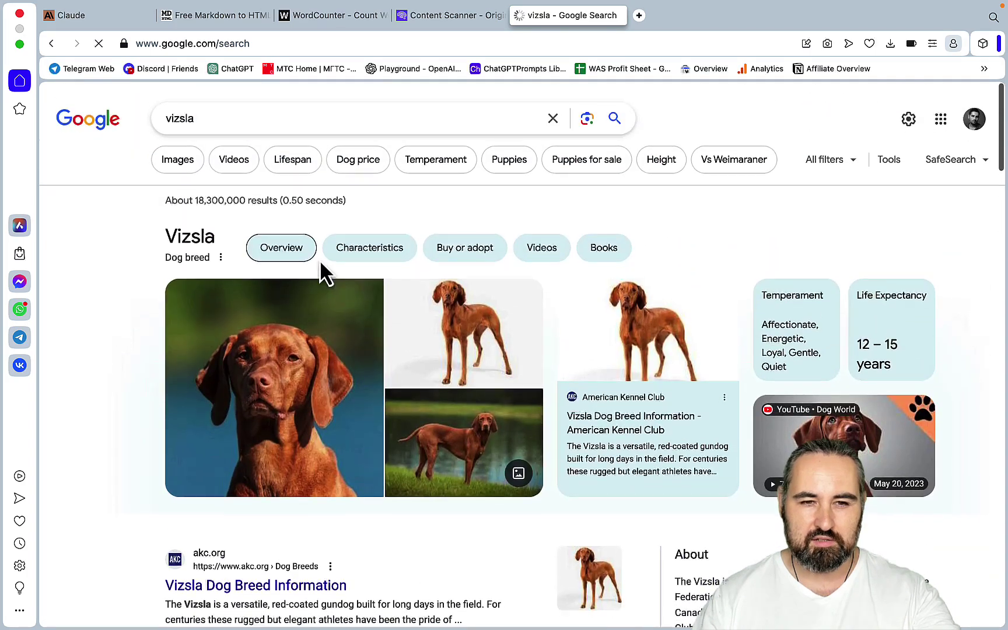
scroll(269, 108, "down", 10)
left_click(267, 106)
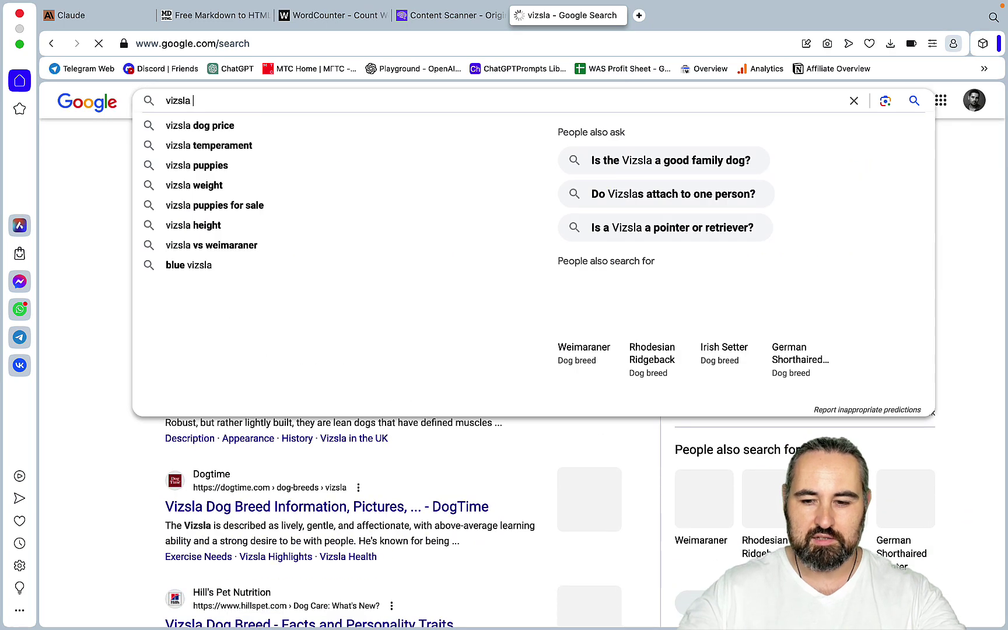
type("pro")
key("Down")
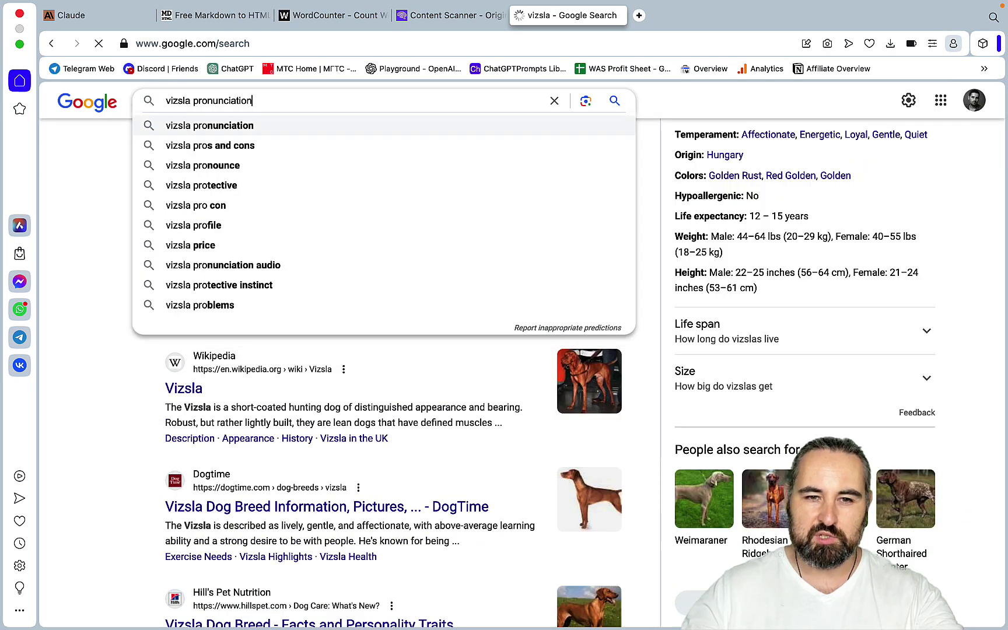
key("Return")
left_click(289, 324)
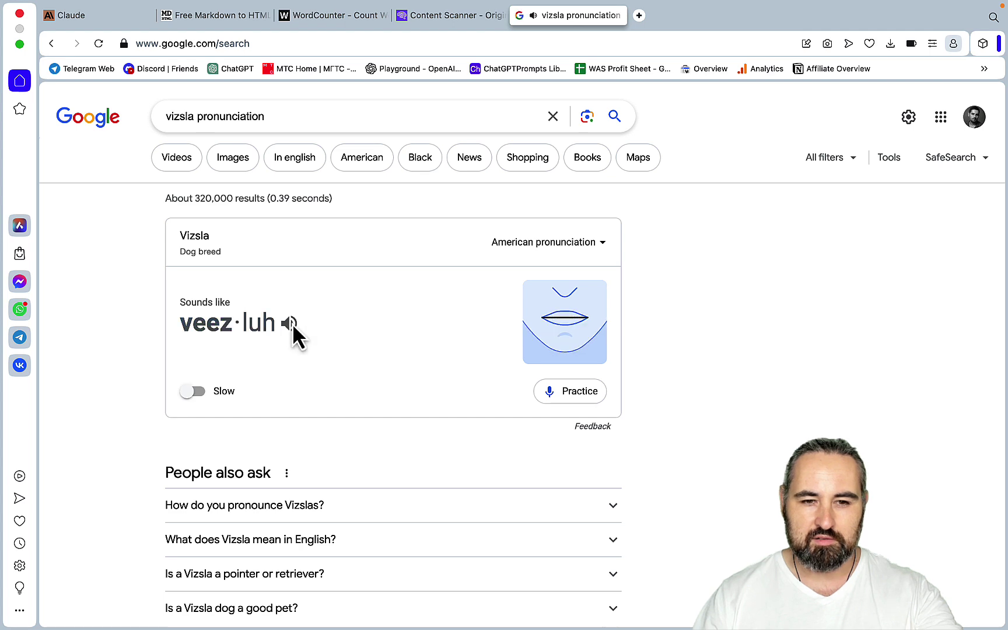
left_click(519, 16)
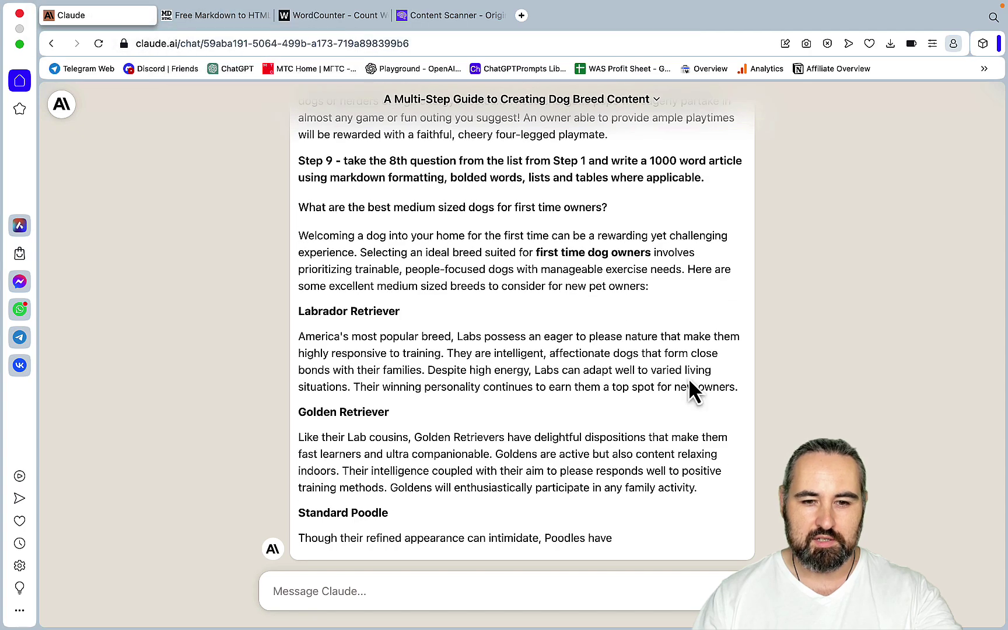
Review Claude's completed reply through Step 14, highlighting question 9 on protective medium-sized dogs
scroll(727, 437, "up", 15)
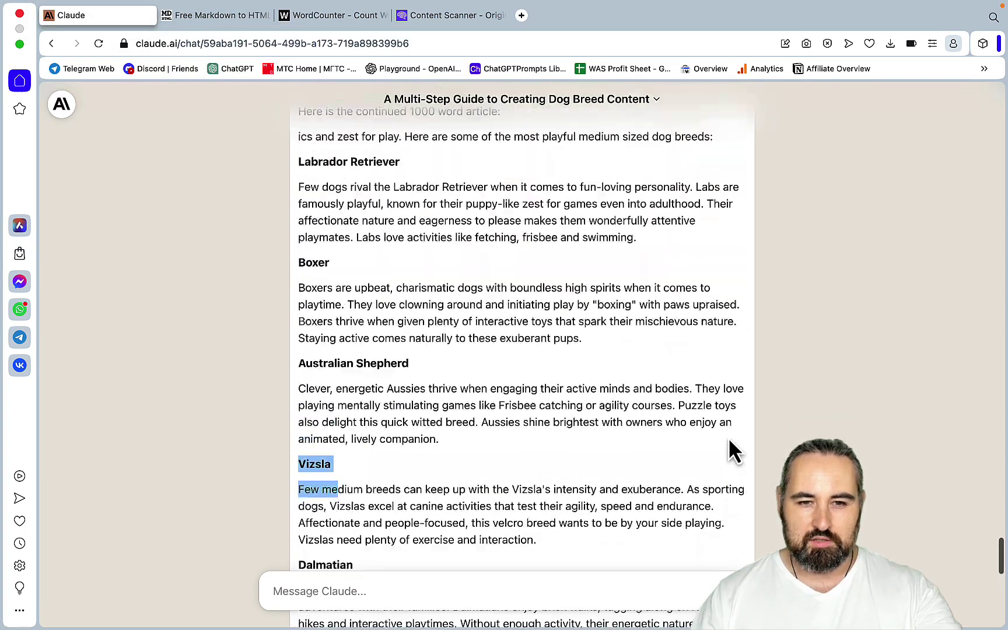
scroll(728, 437, "up", 5)
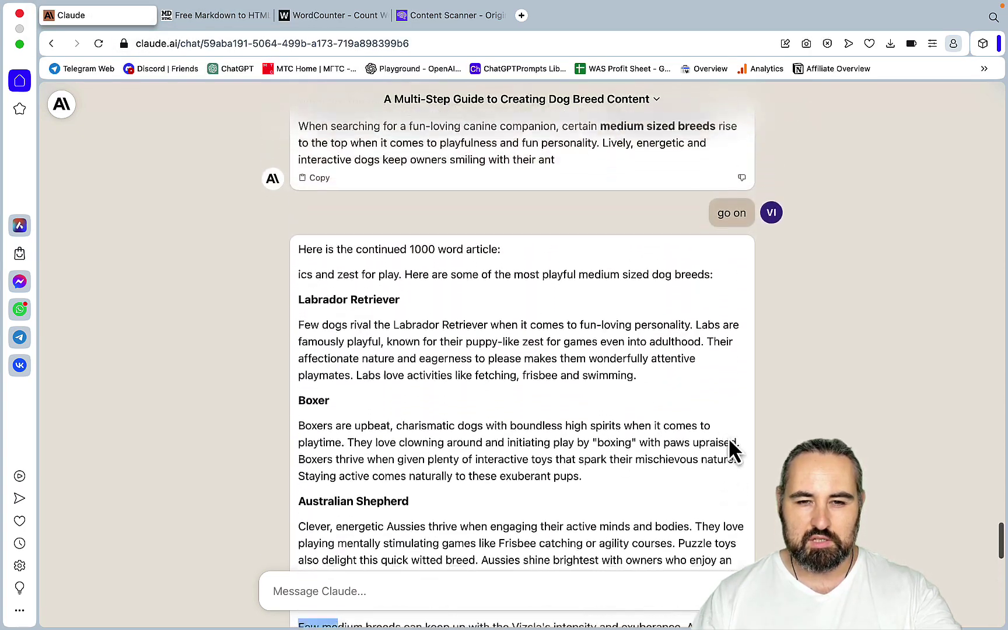
scroll(728, 437, "up", 12)
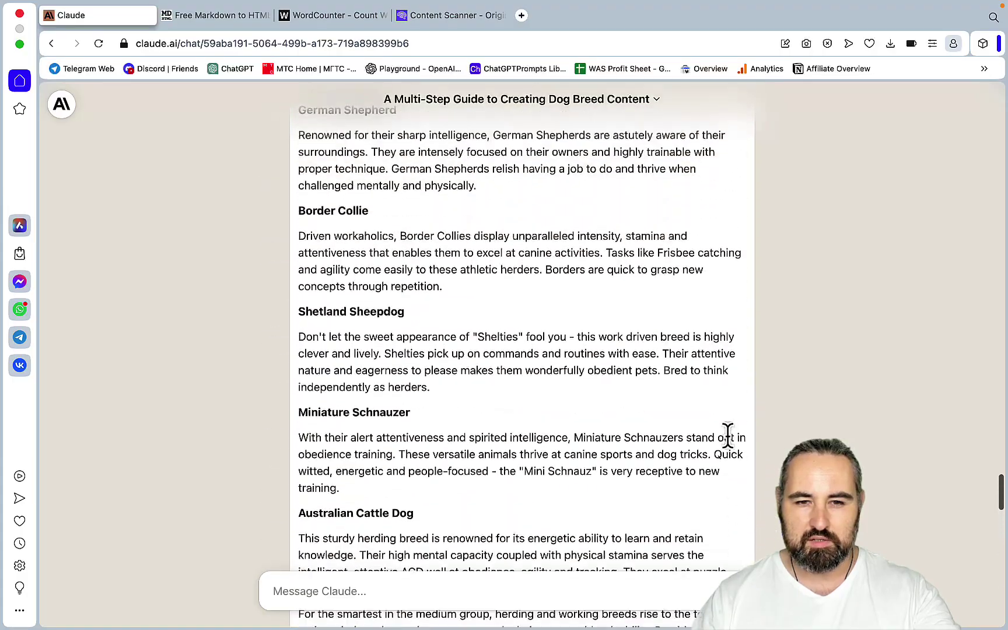
scroll(728, 433, "down", 15)
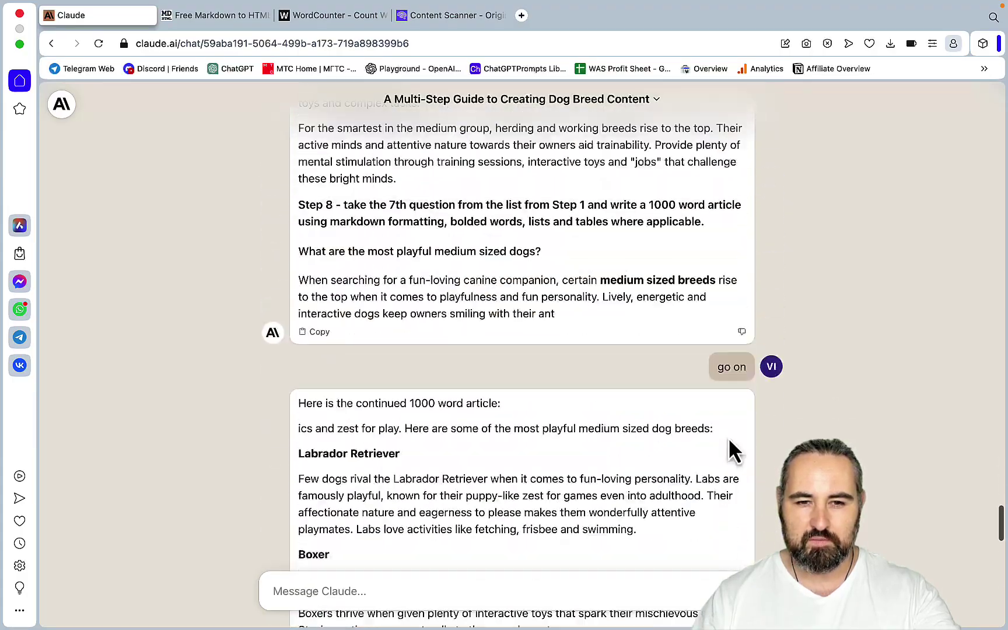
scroll(727, 437, "down", 20)
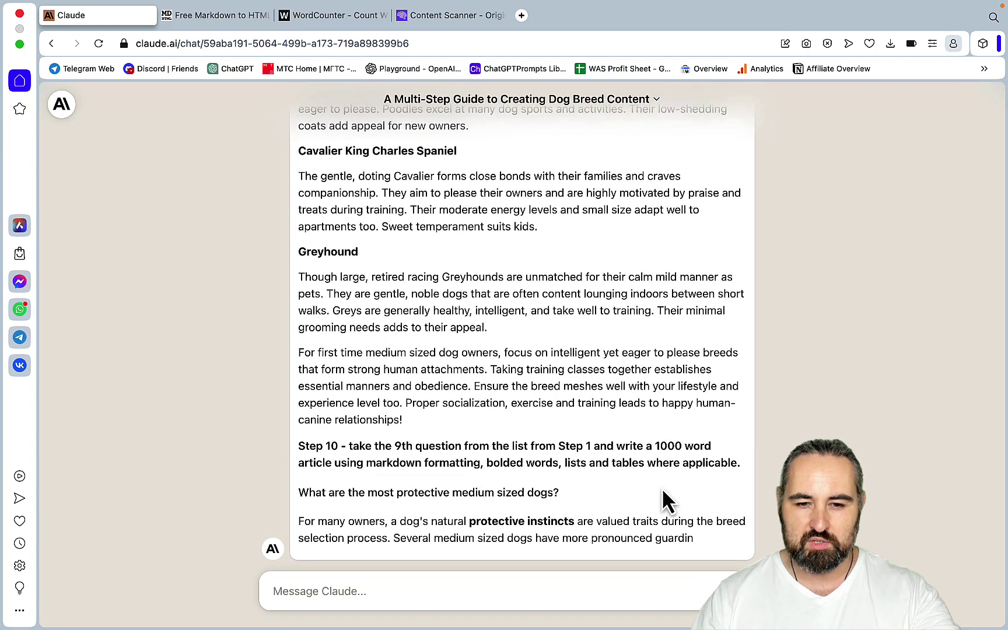
scroll(669, 489, "up", 20)
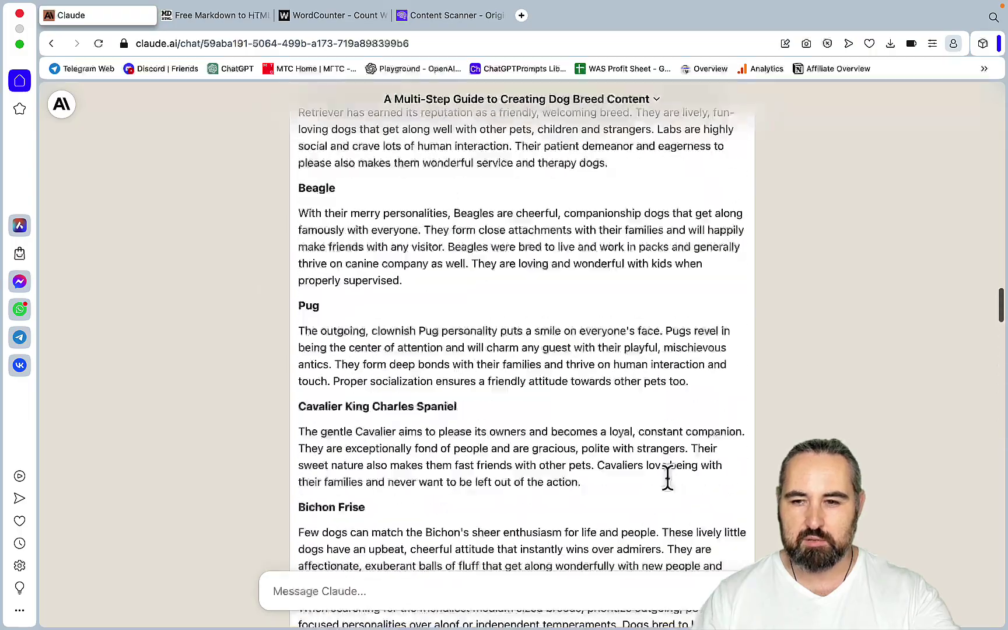
scroll(668, 480, "up", 15)
scroll(668, 487, "down", 7)
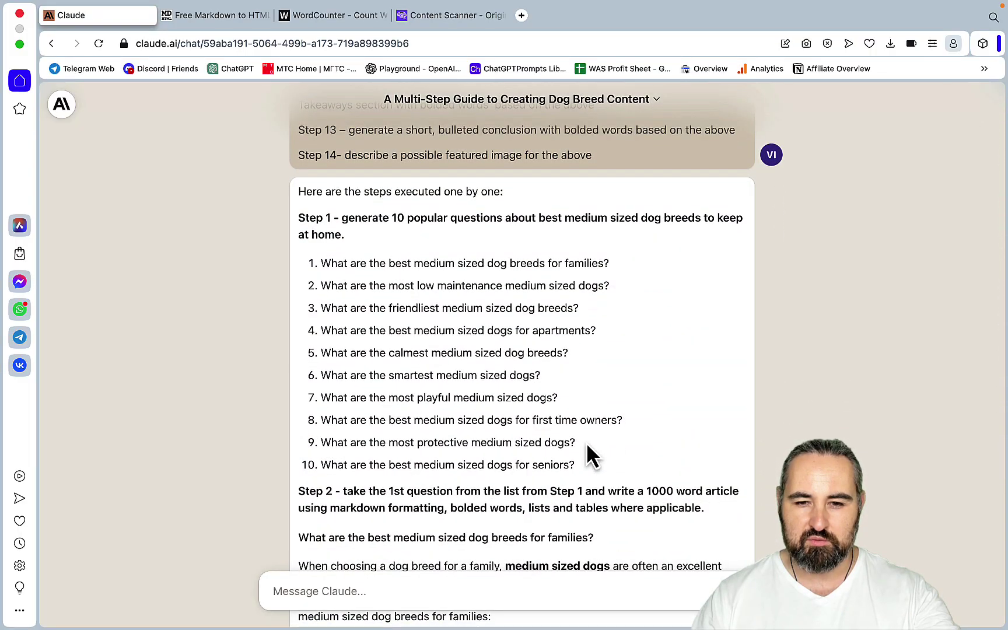
left_click_drag(585, 442, 317, 442)
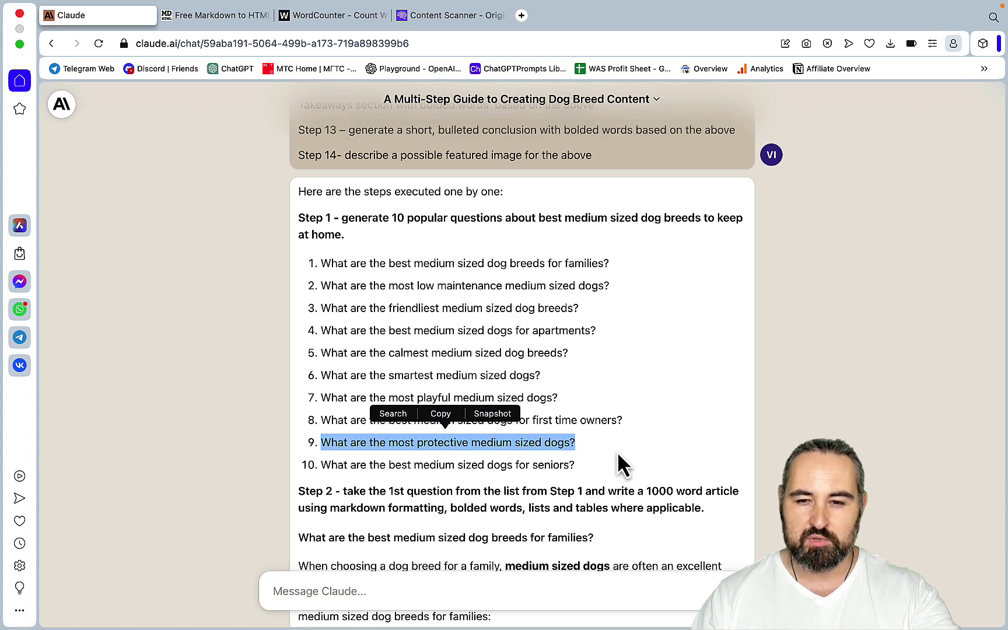
scroll(618, 453, "down", 20)
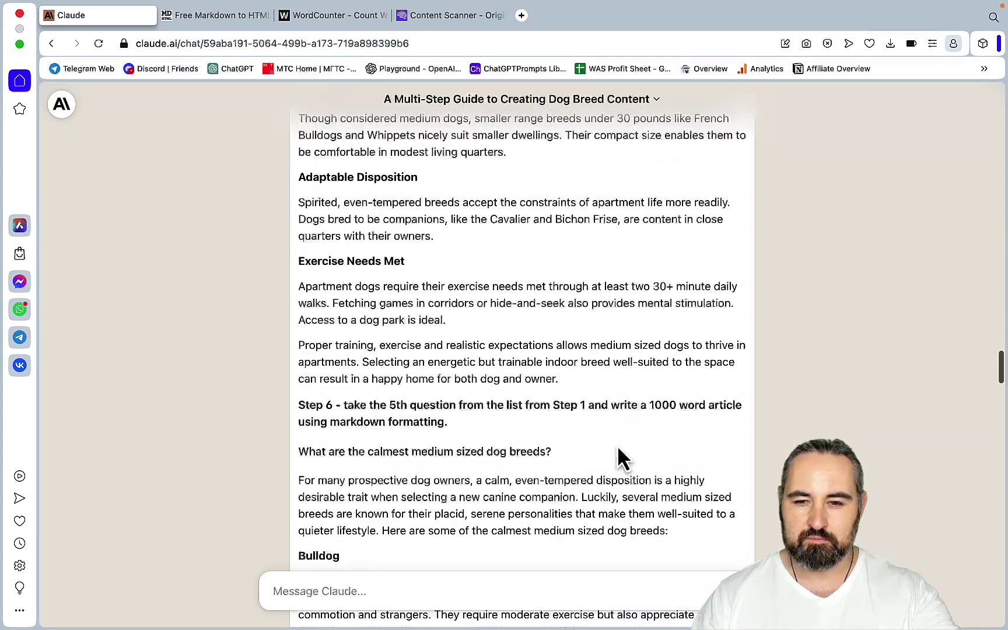
scroll(619, 450, "down", 20)
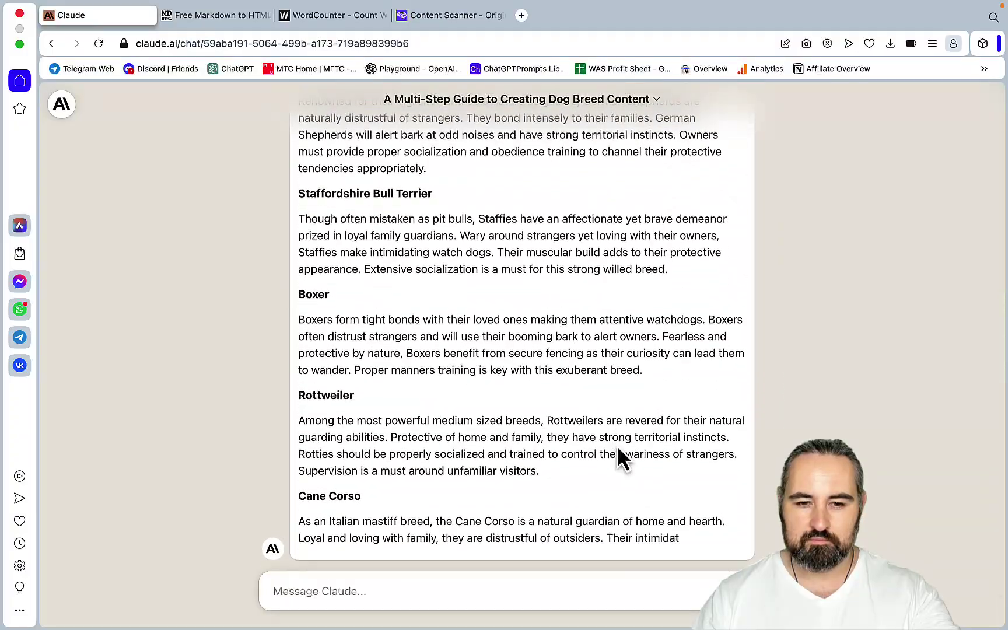
scroll(617, 452, "up", 15)
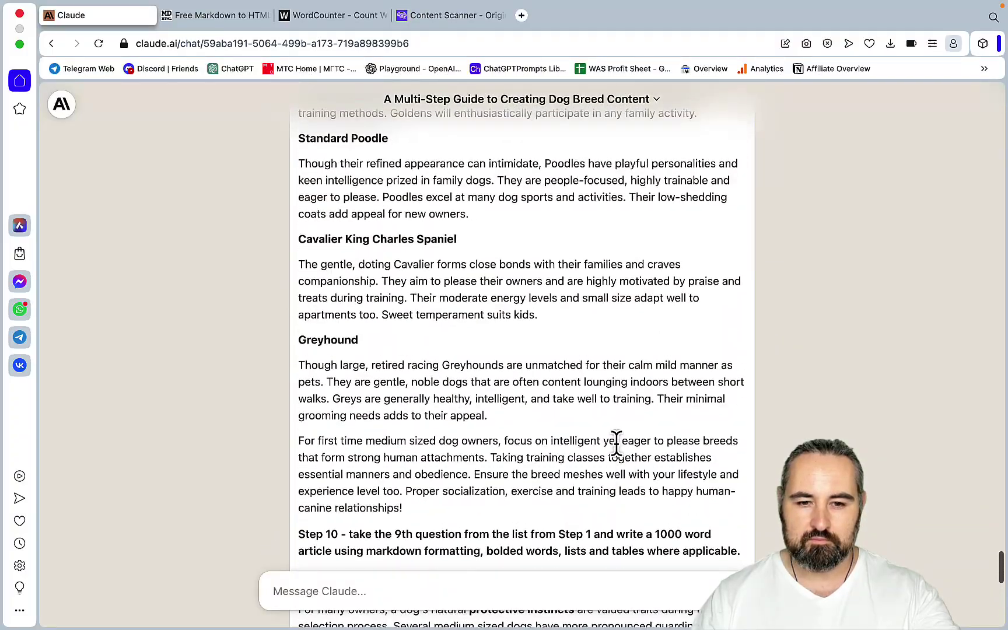
scroll(618, 441, "down", 12)
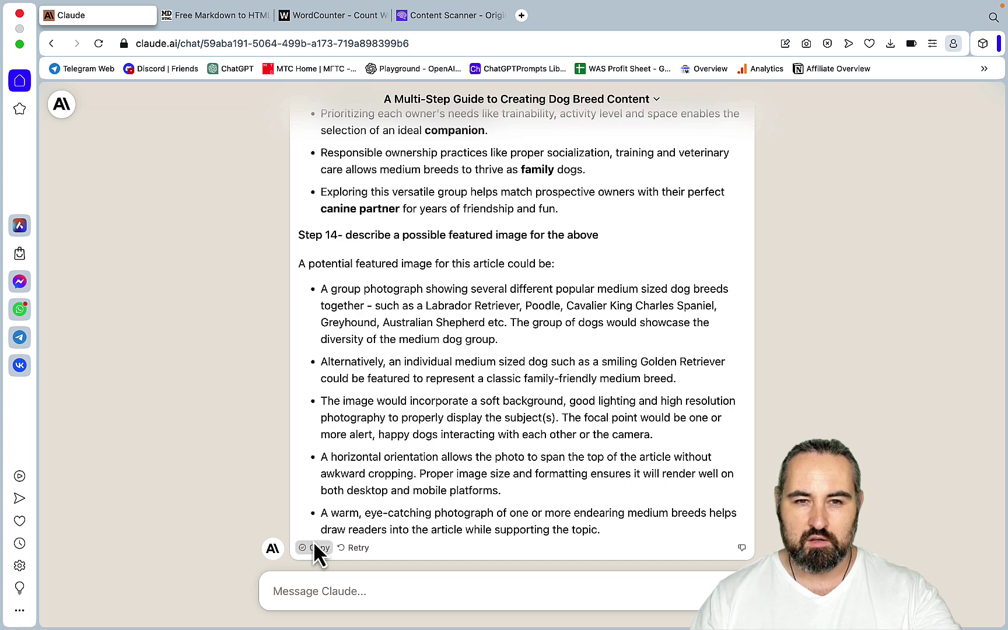
Replace the converter's markdown with Claude's full copied reply
left_click(246, 15)
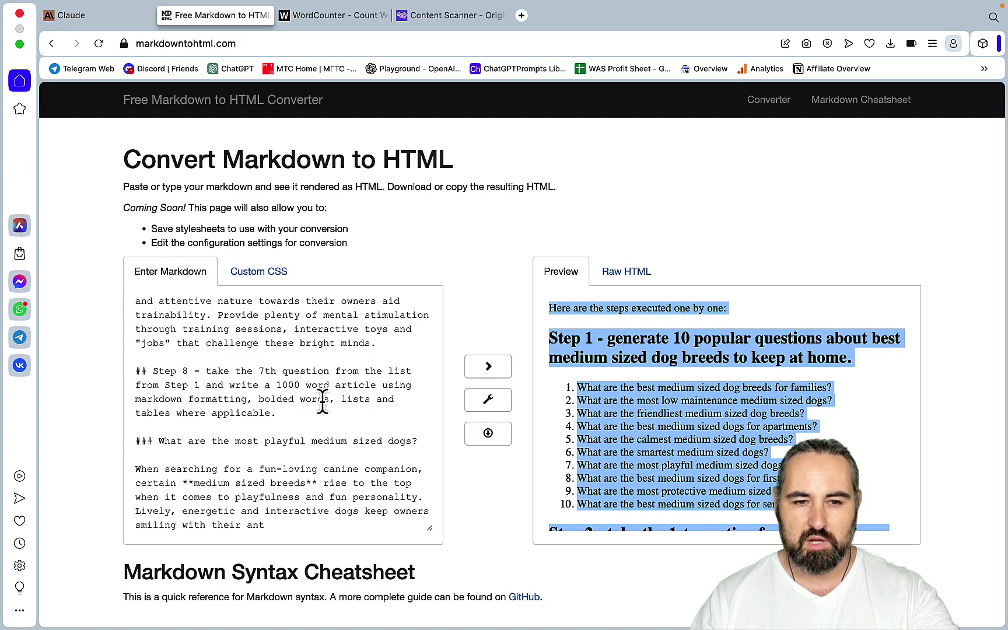
scroll(323, 401, "down", 1)
left_click(283, 487)
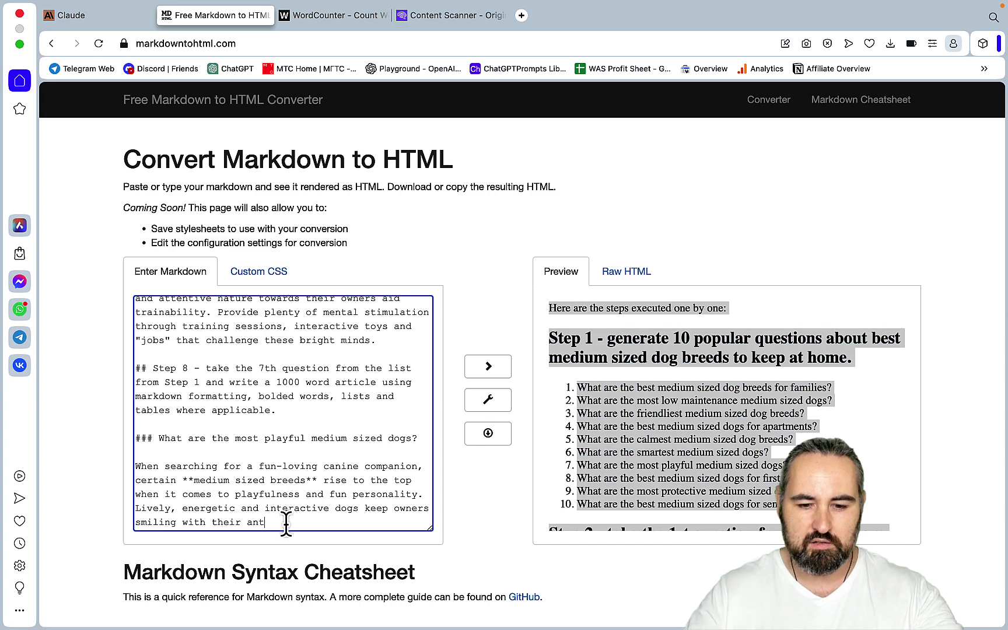
key("ctrl+a")
key("ctrl+v")
Delete the intro and Step 1 question list so the markdown starts at Step 2
scroll(339, 457, "down", 1)
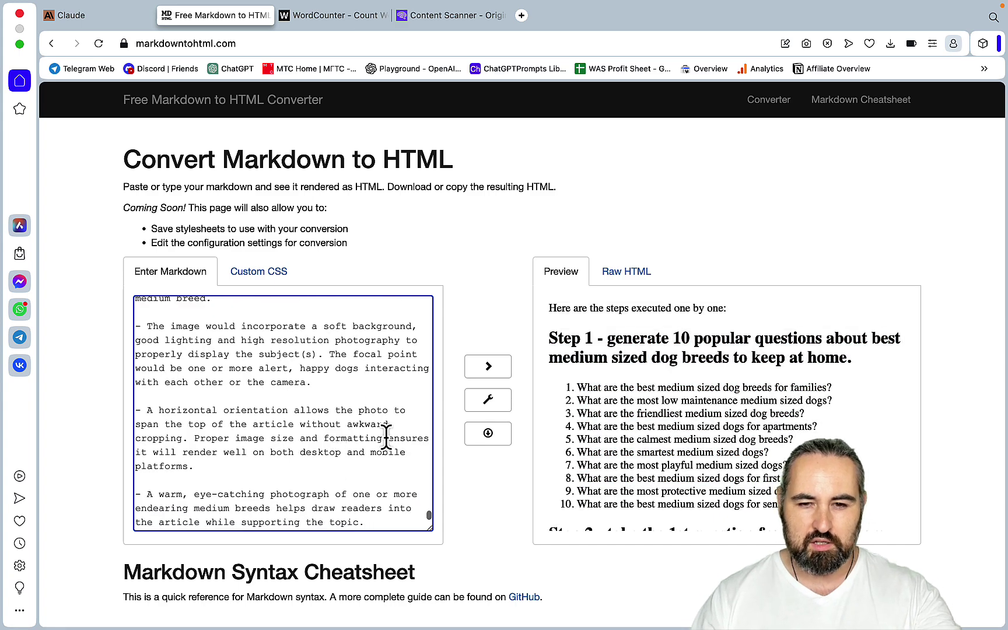
scroll(292, 423, "up", 10)
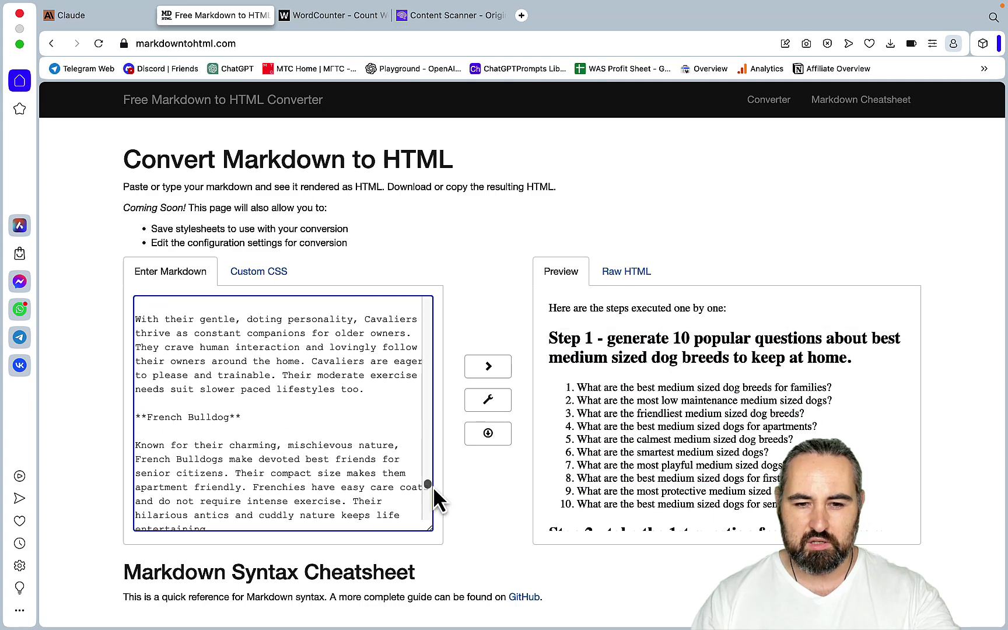
left_click_drag(433, 486, 428, 250)
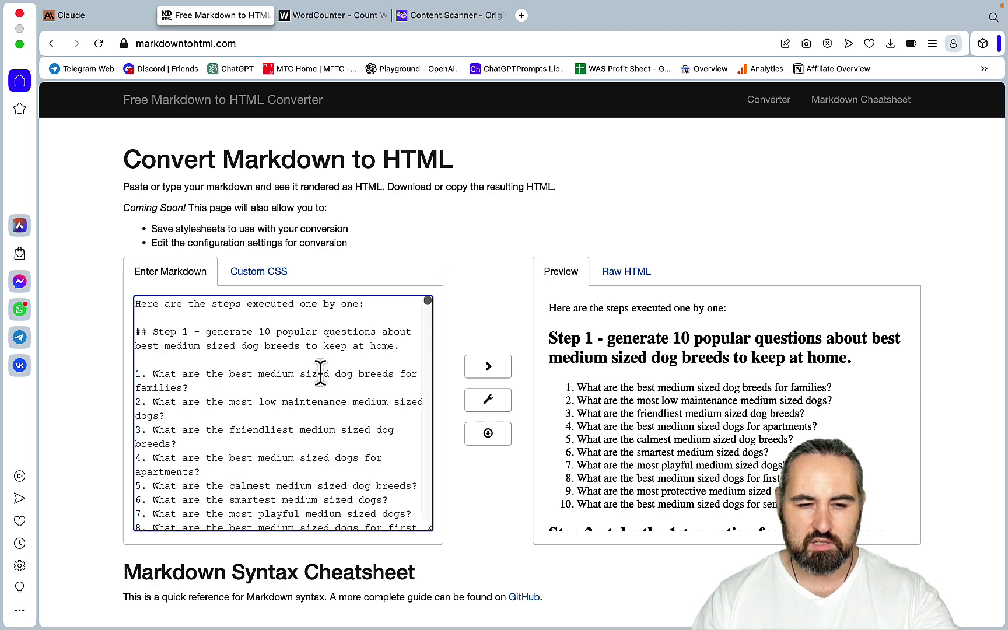
scroll(320, 372, "down", 5)
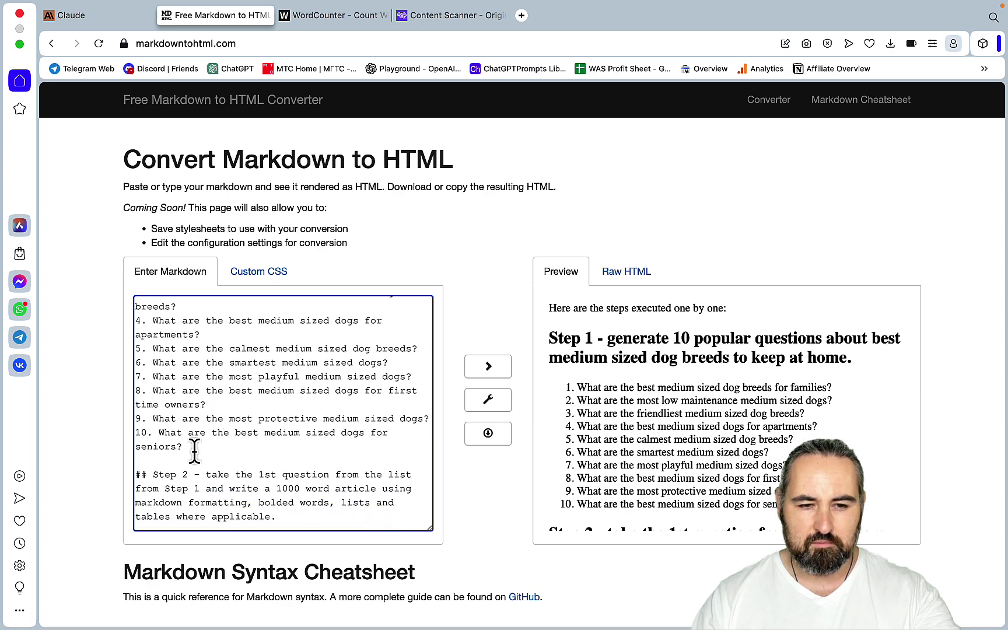
left_click_drag(192, 448, 118, 264)
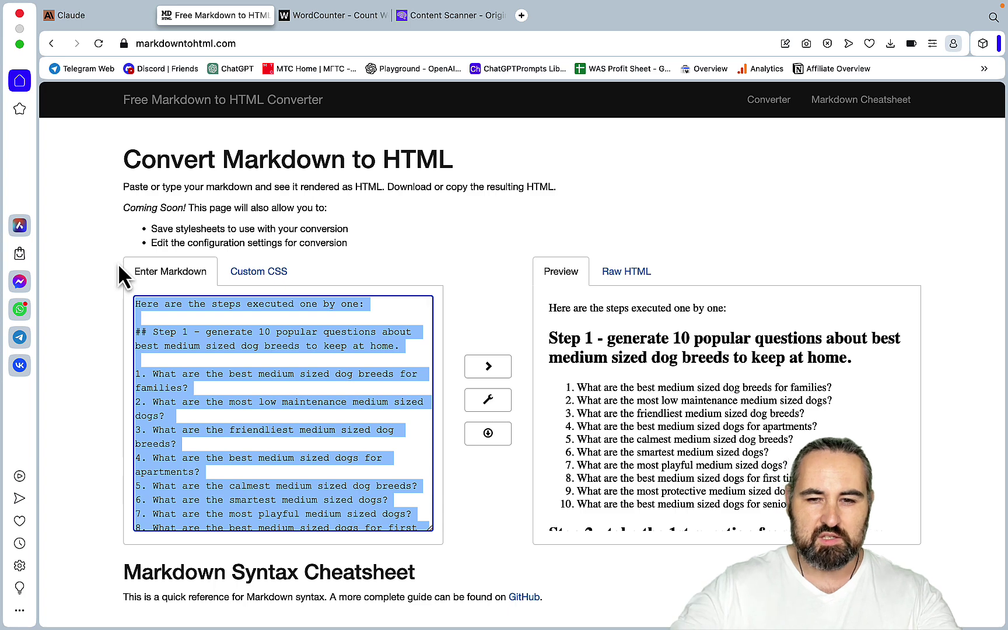
key("BackSpace")
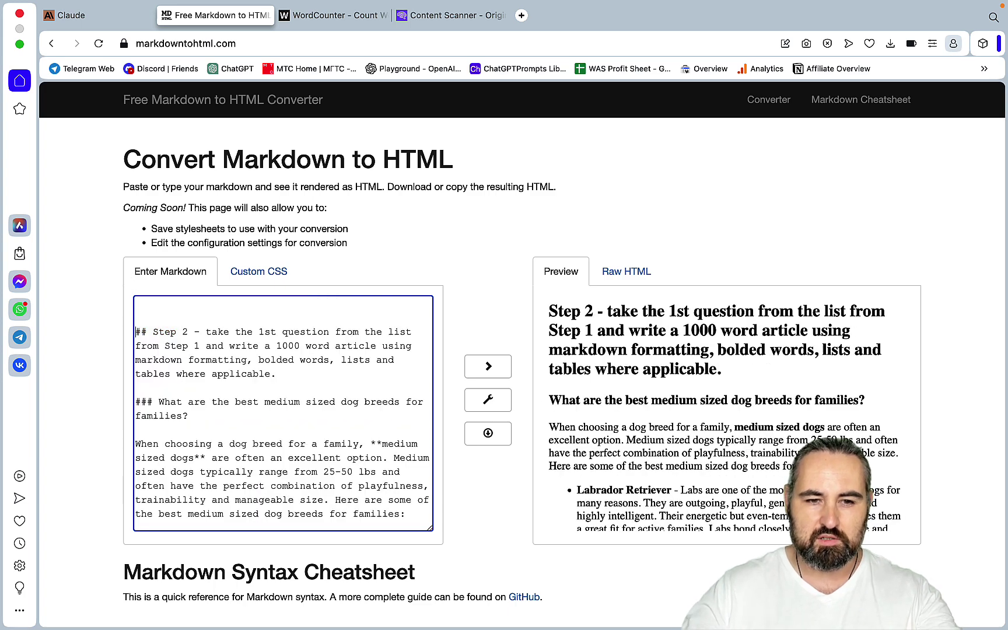
key("BackSpace")
key("BackSpace")
Remove the Step 14 featured-image section and select the entire rendered preview
scroll(237, 379, "down", 10)
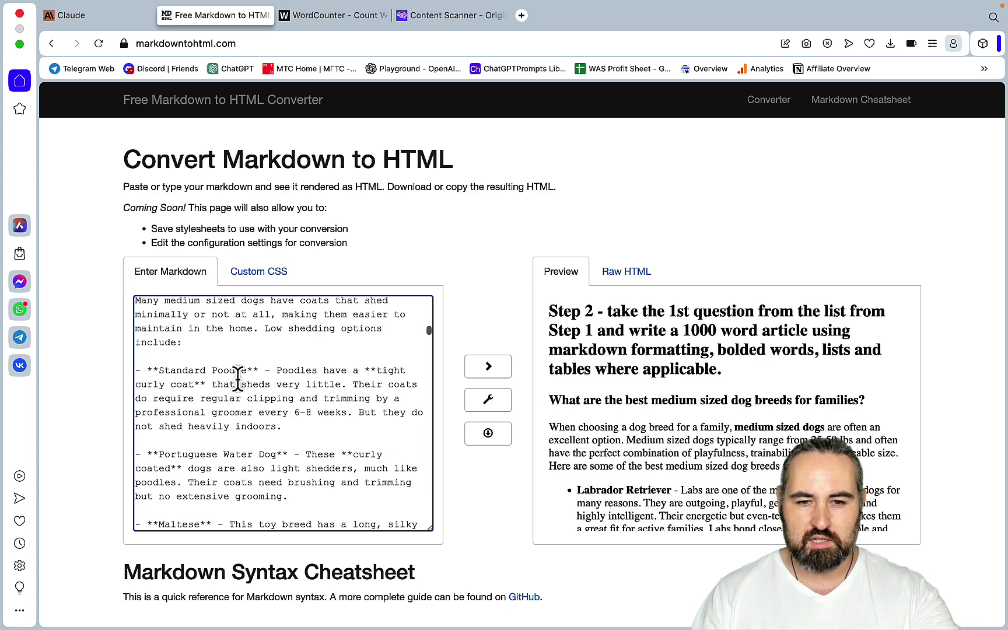
scroll(238, 380, "down", 20)
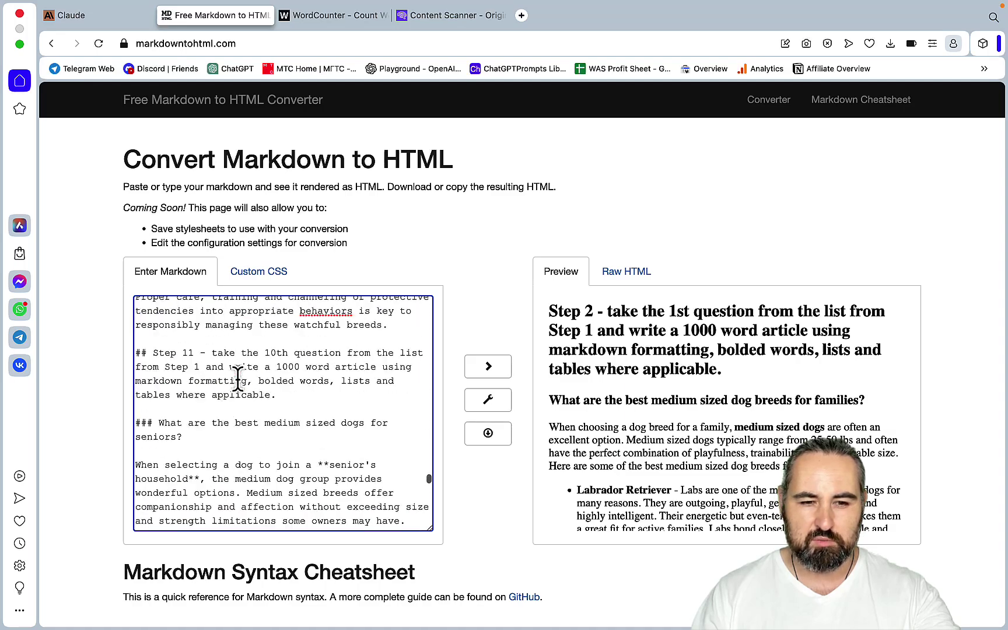
scroll(237, 379, "down", 20)
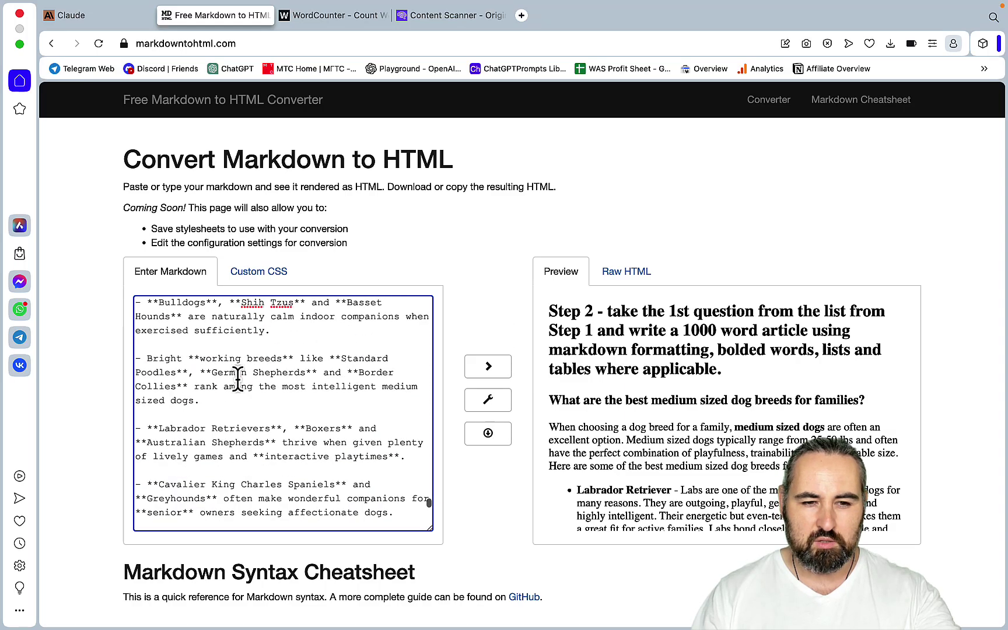
scroll(237, 380, "down", 20)
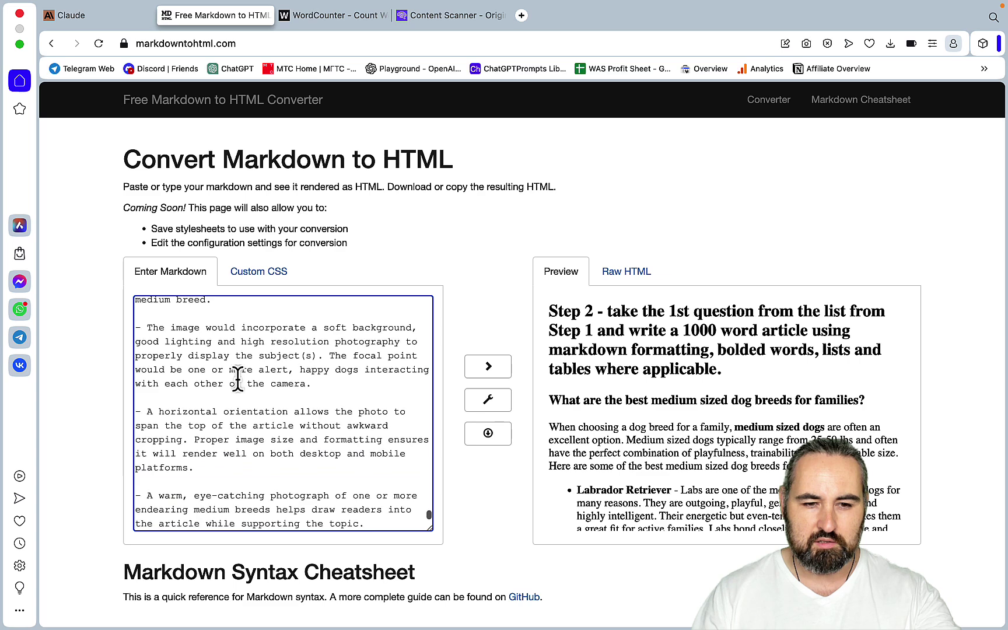
scroll(237, 379, "up", 10)
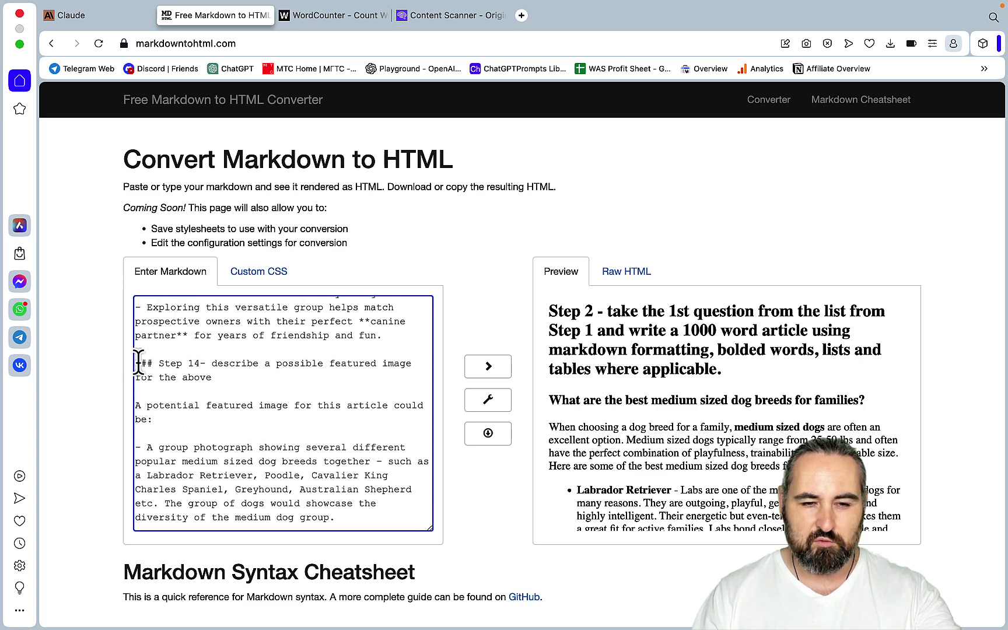
left_click_drag(138, 363, 355, 551)
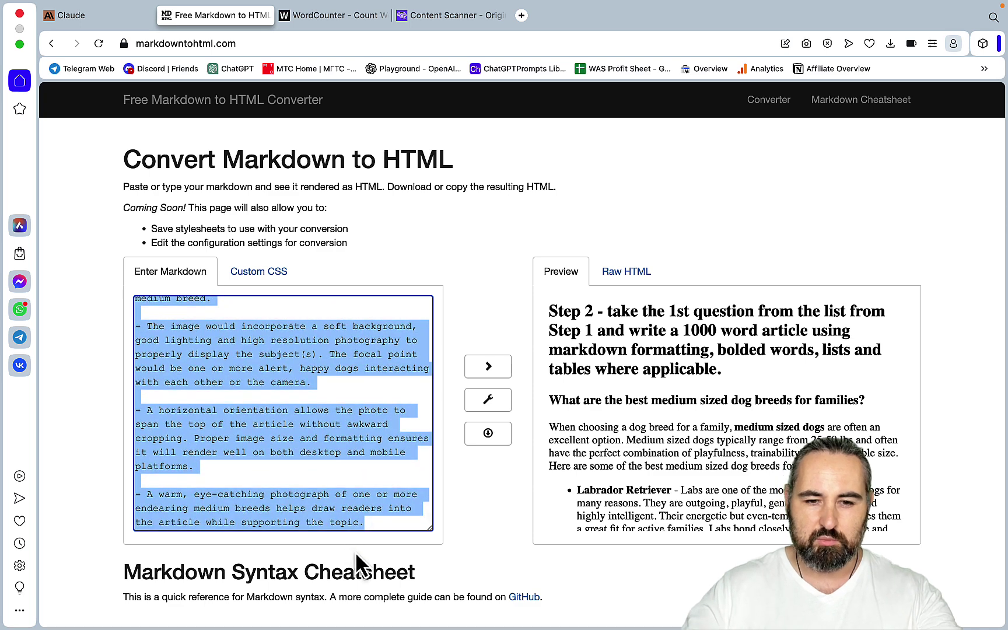
type("#")
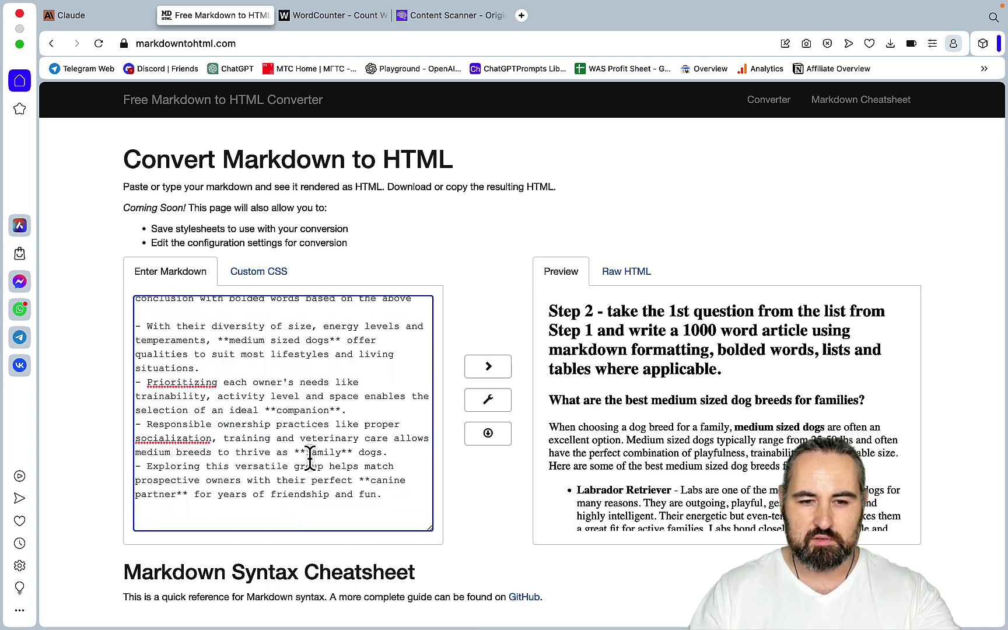
key("super+a")
left_click(694, 435)
key("super+a")
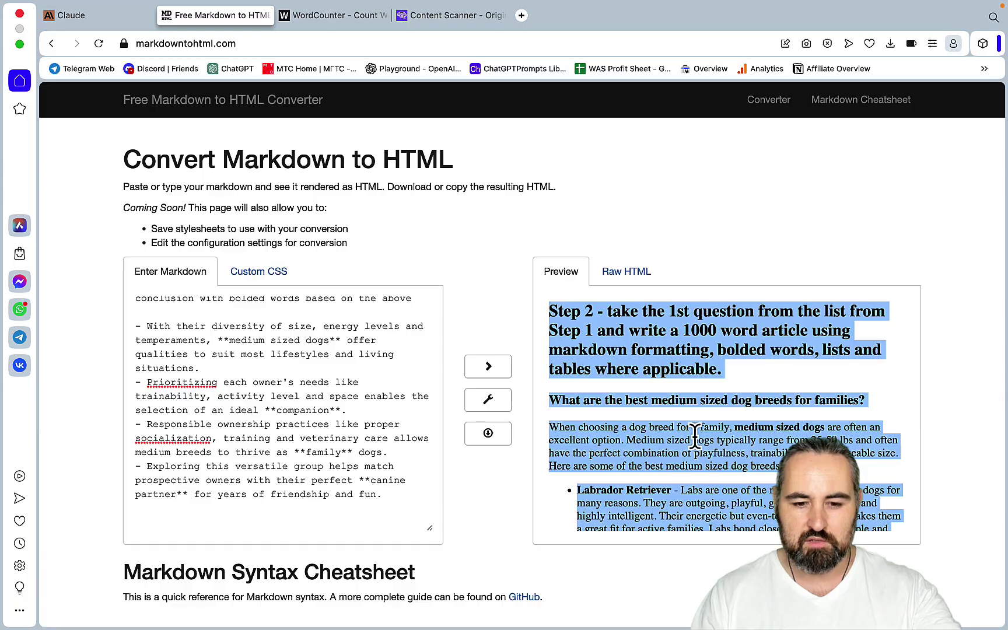
Replace WordCounter's text with the converted article (4,409 words, 28,832 characters) and select it all
left_click(342, 12)
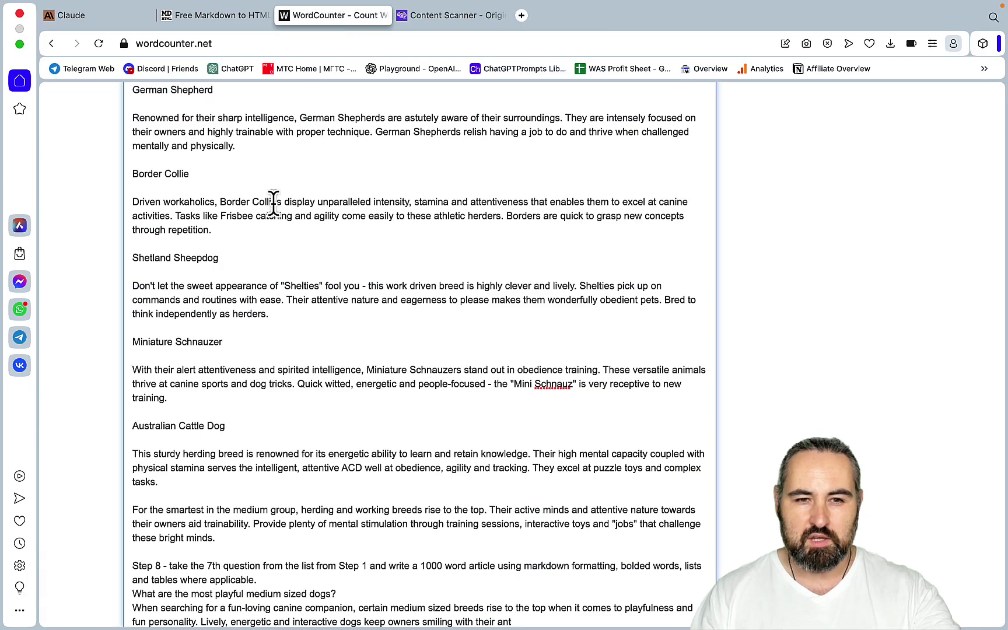
key("super+a")
key("super+v")
scroll(360, 315, "up", 20)
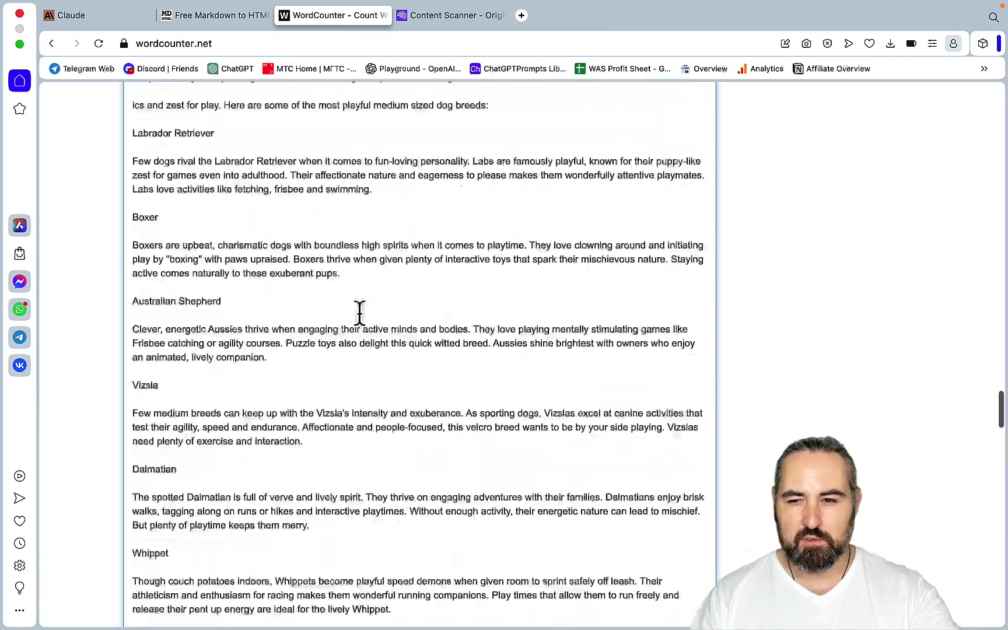
scroll(360, 315, "up", 10)
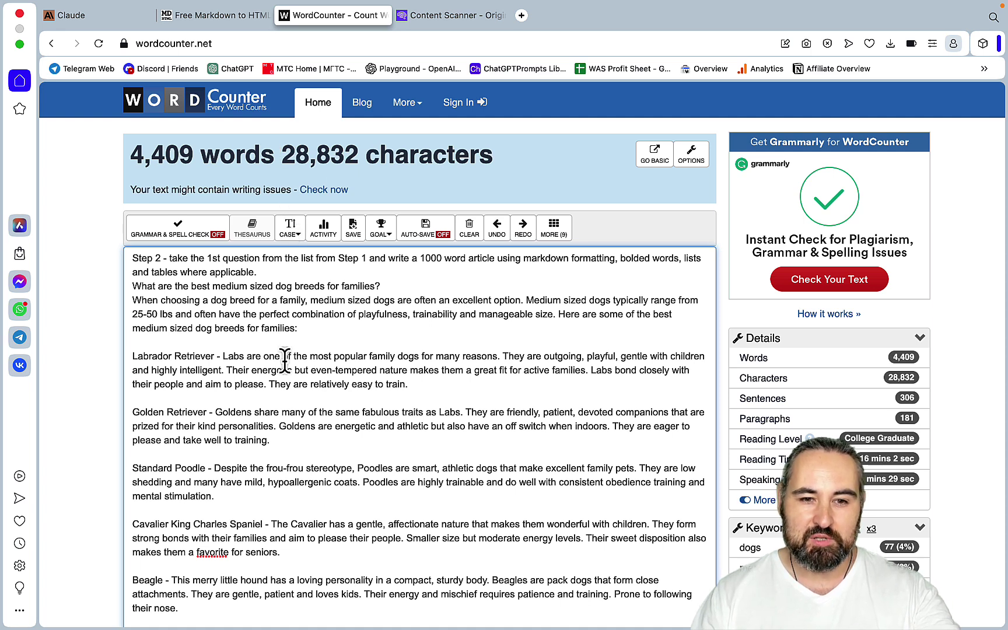
key("super+a")
Scan the 4,225-word article in Originality.ai, getting 96% Original and 4% AI
left_click(439, 14)
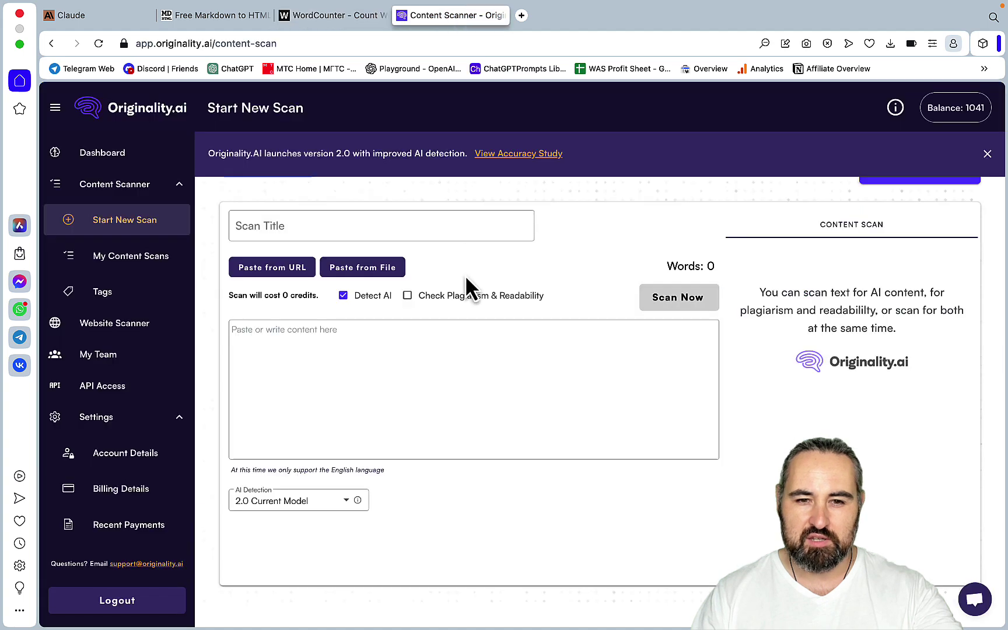
left_click(330, 353)
key("super+v")
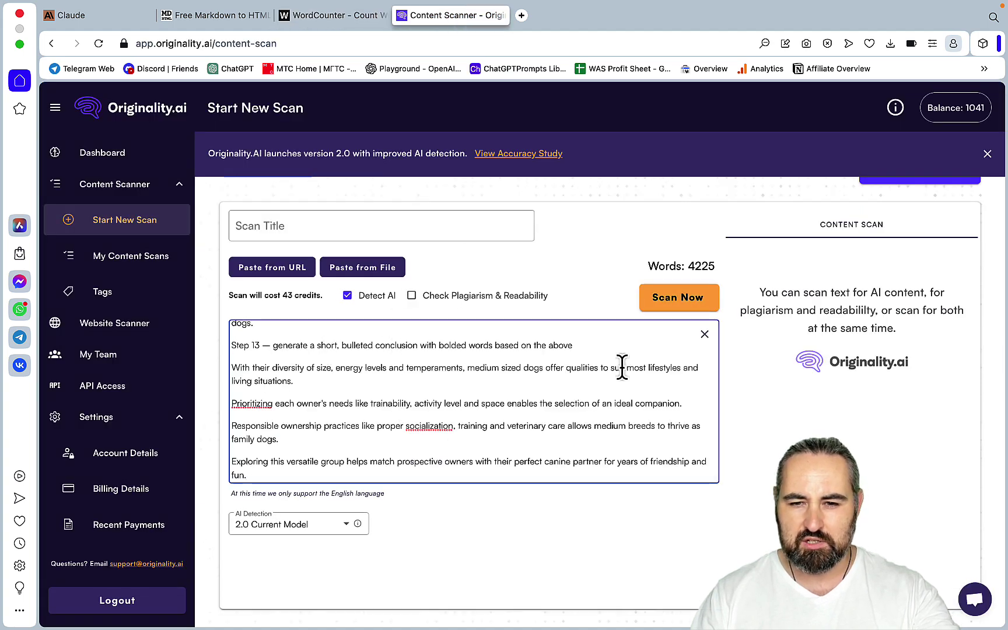
left_click(681, 299)
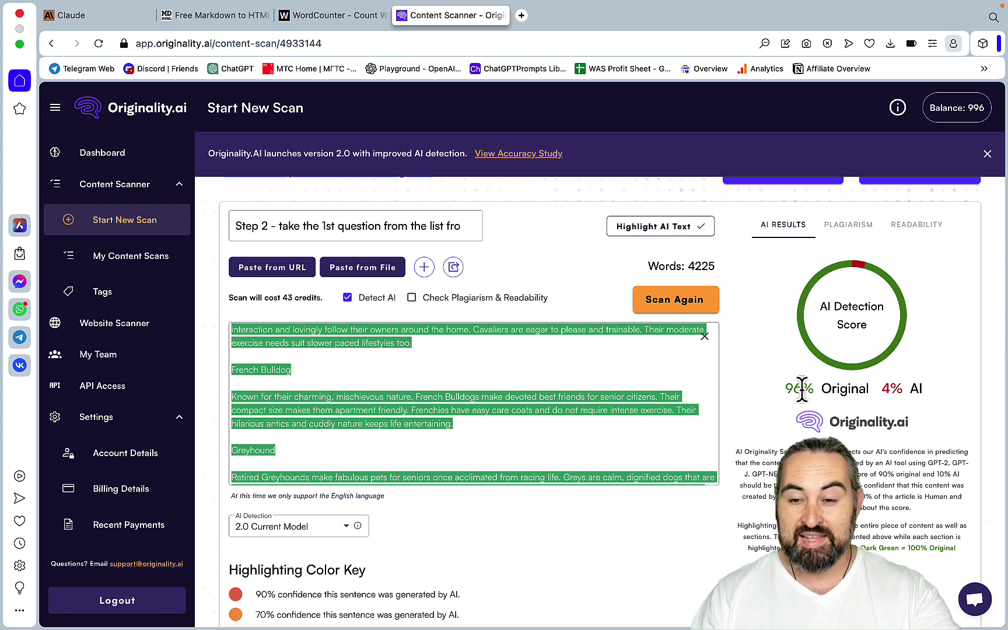
left_click_drag(809, 388, 777, 387)
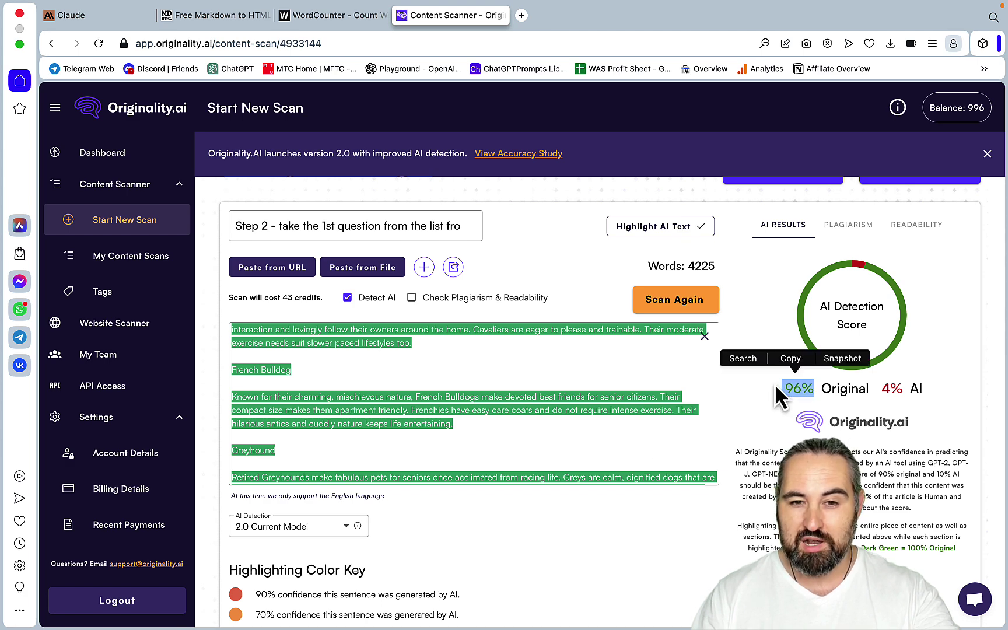
Try Check Plagiarism & Readability, note its 3000-word limit warning, and turn it back off
left_click(412, 299)
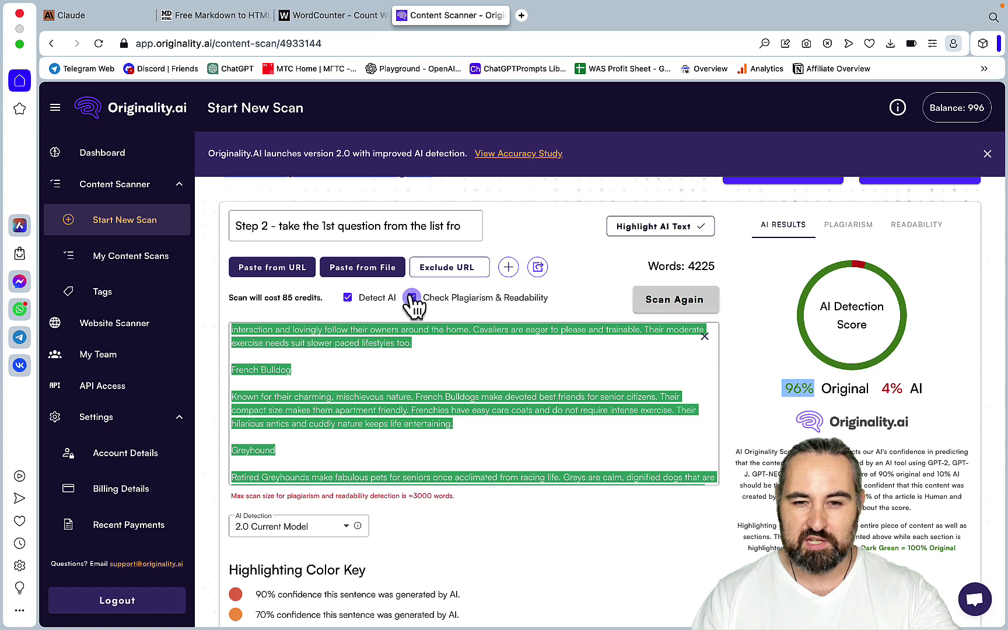
mouse_move(535, 336)
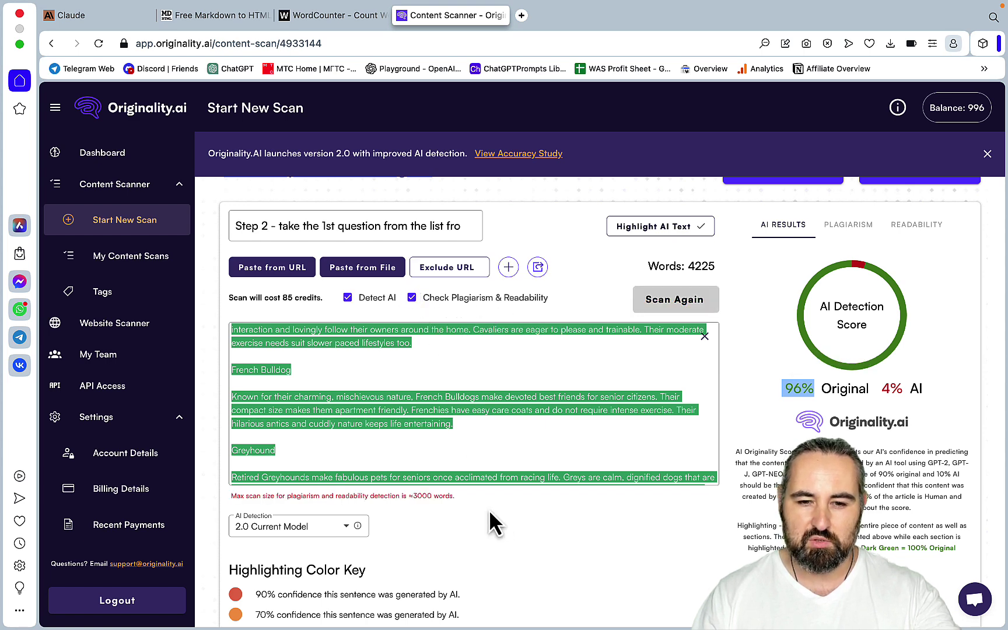
left_click_drag(464, 497, 412, 495)
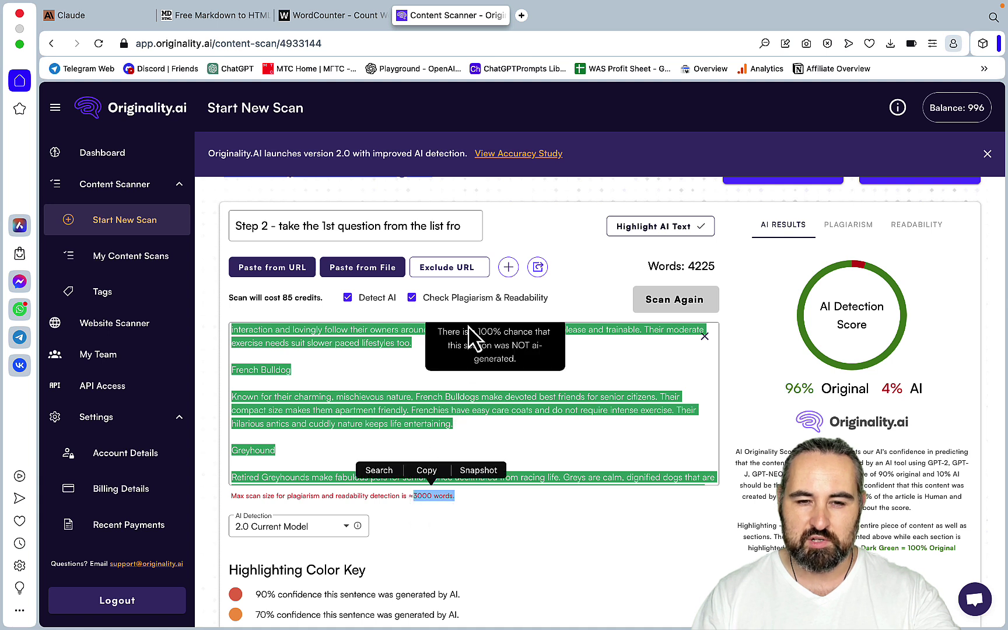
left_click(412, 298)
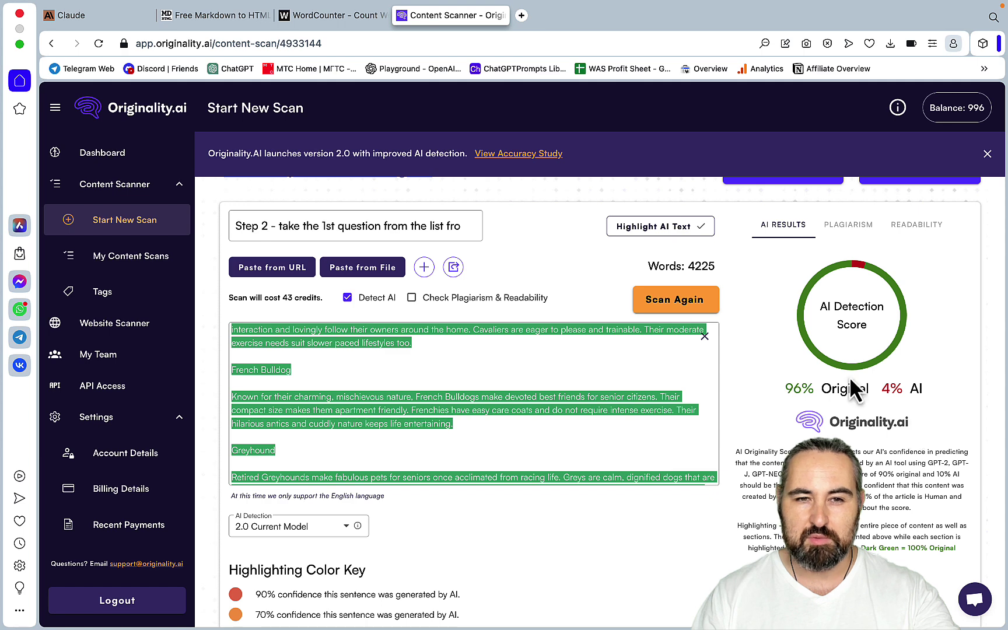
Select the Step 14 group-photograph bullet of popular medium-sized dog breeds in Claude
left_click(115, 22)
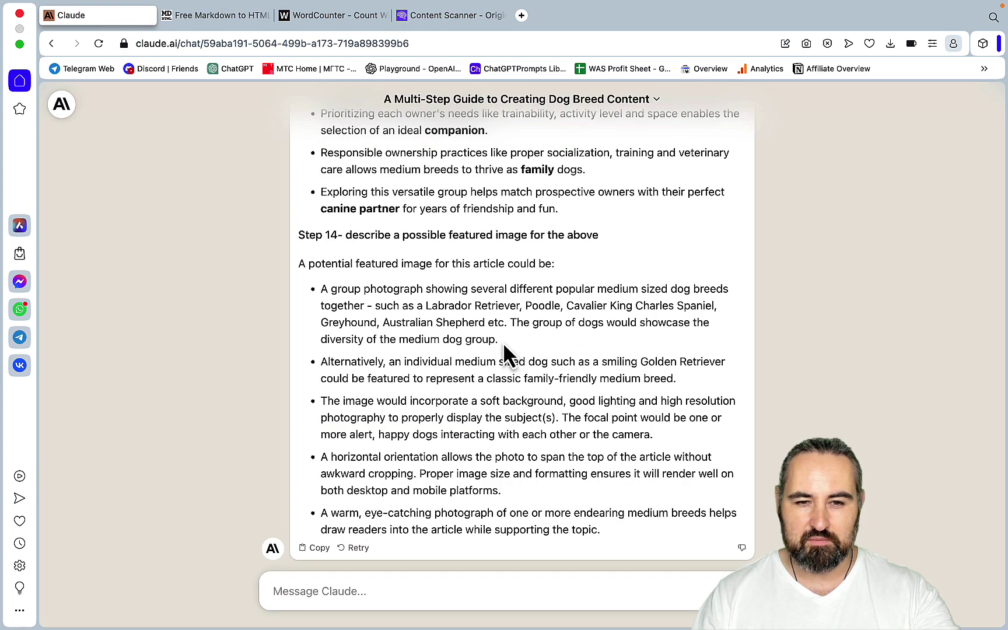
left_click_drag(497, 339, 323, 290)
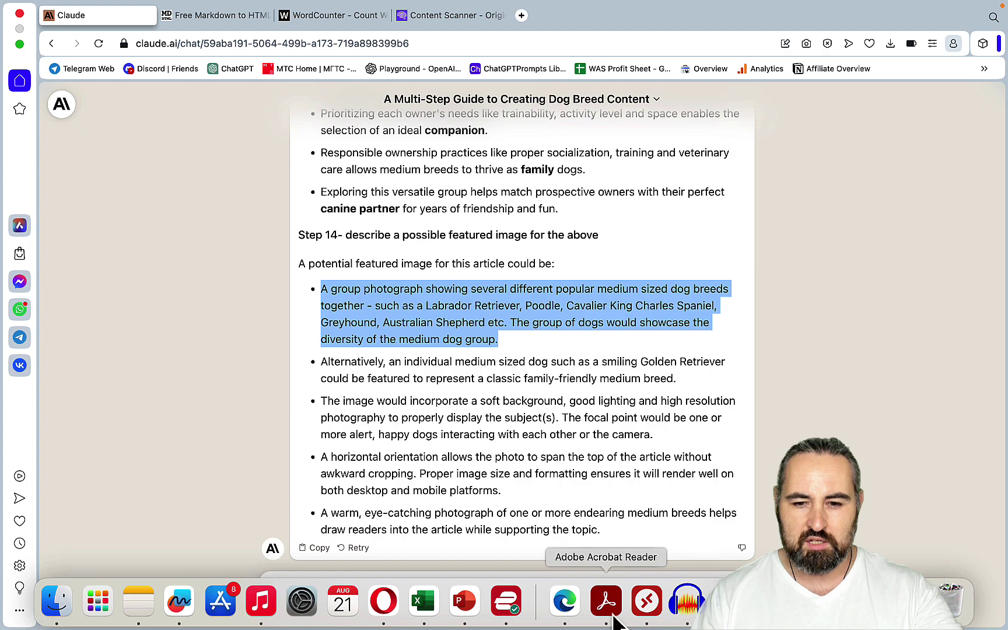
Generate Bing images from the group-photograph description of medium-sized dog breeds
left_click(564, 604)
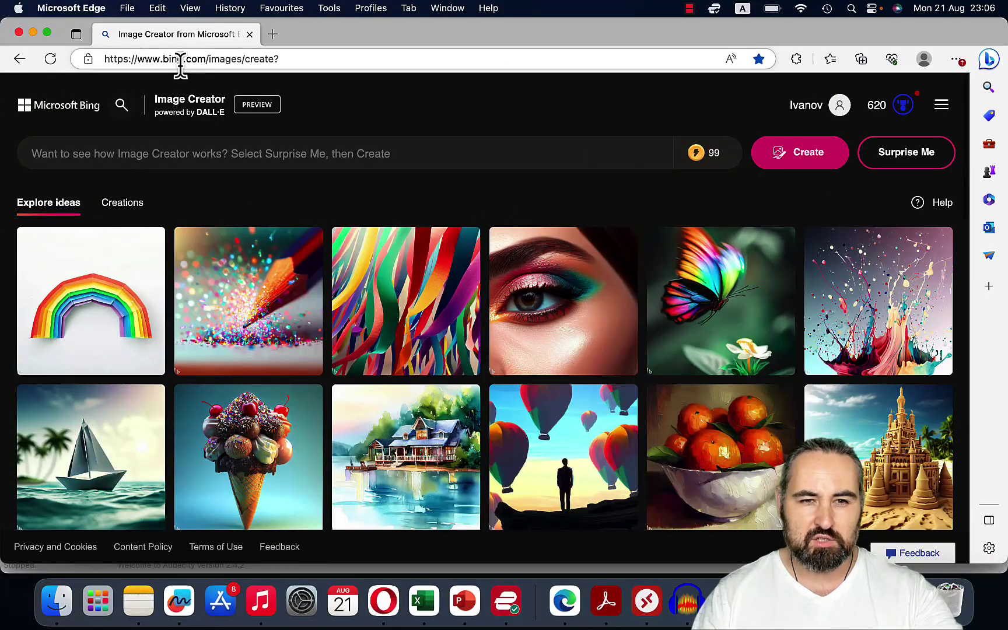
left_click(170, 140)
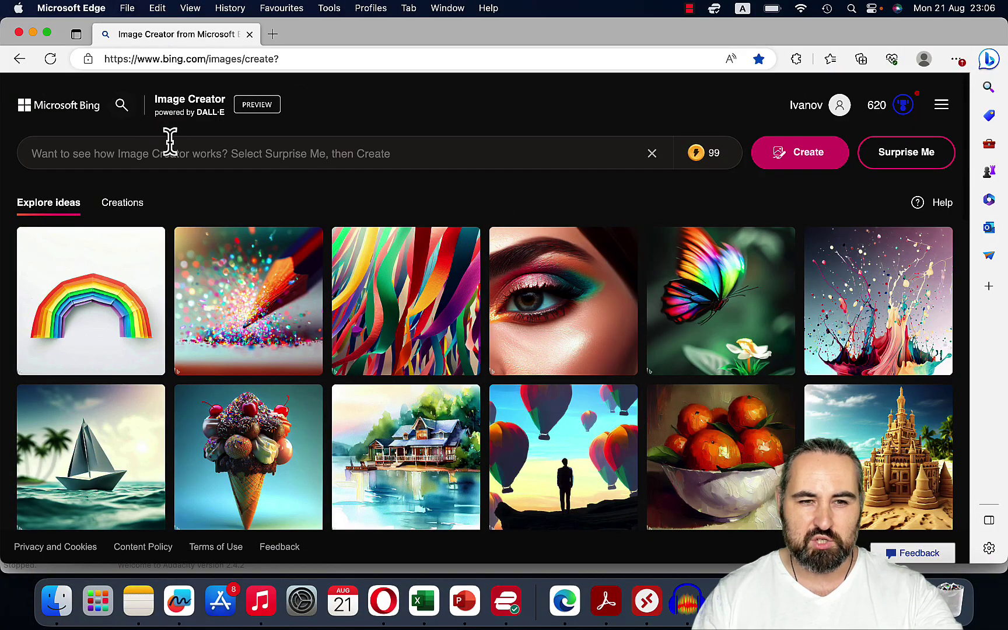
key("super+v")
left_click(788, 158)
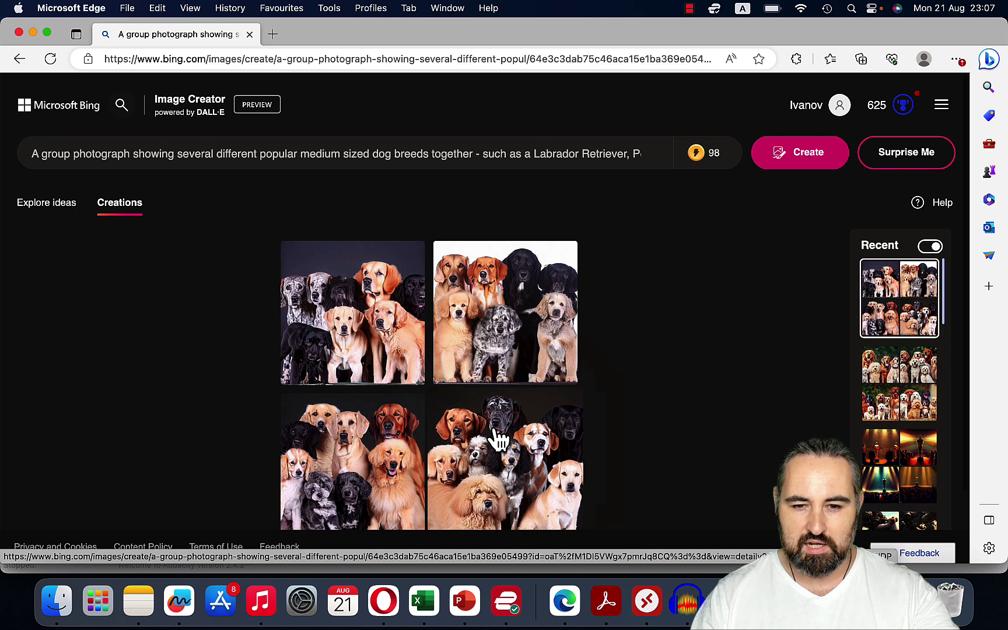
Browse the group-shot creation's 1024×1024 dog images one by one, then close the viewer
left_click(887, 371)
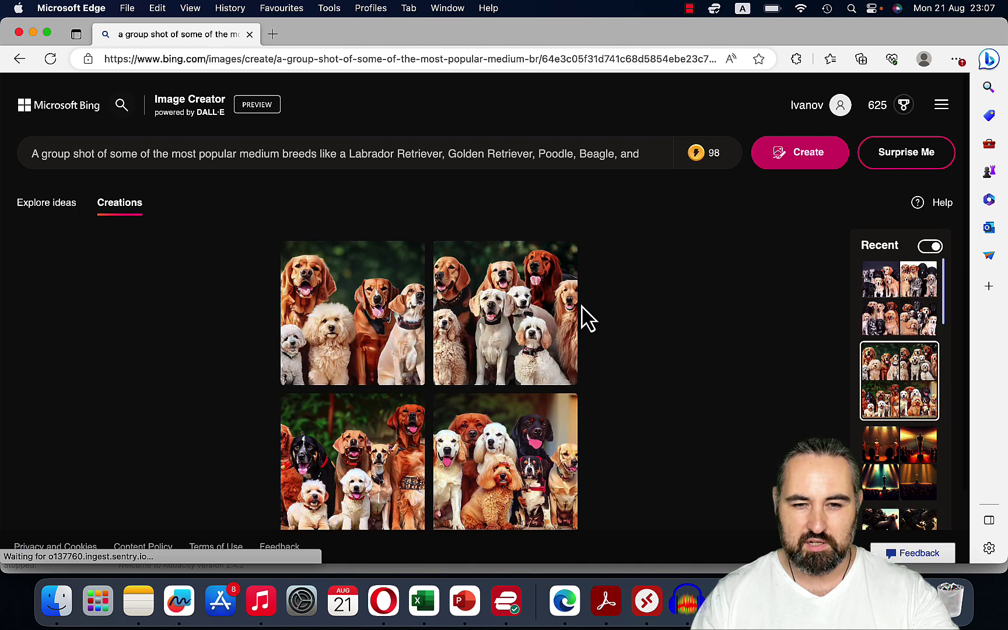
left_click(350, 427)
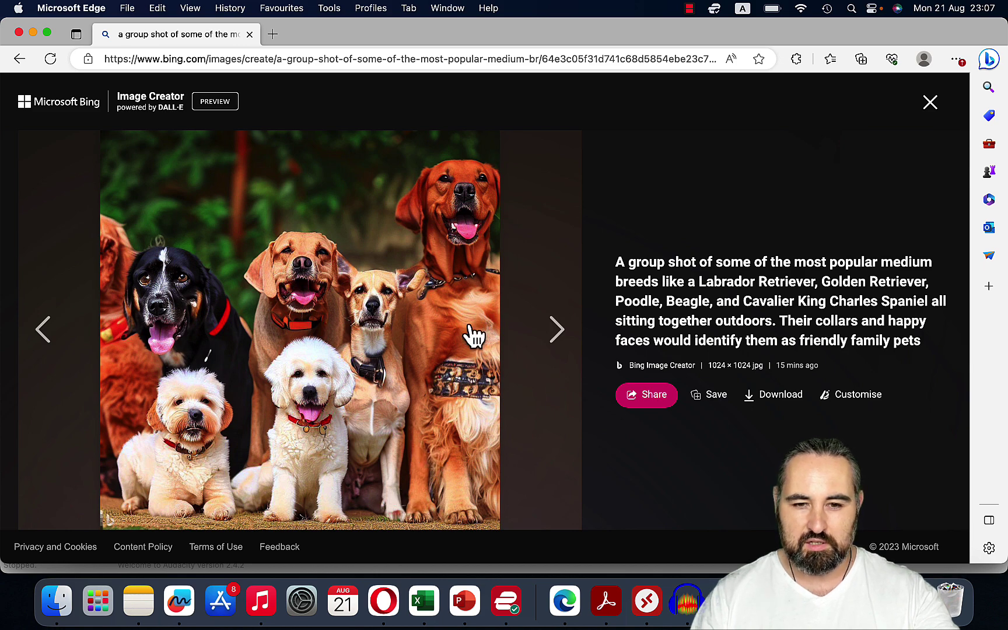
left_click(552, 335)
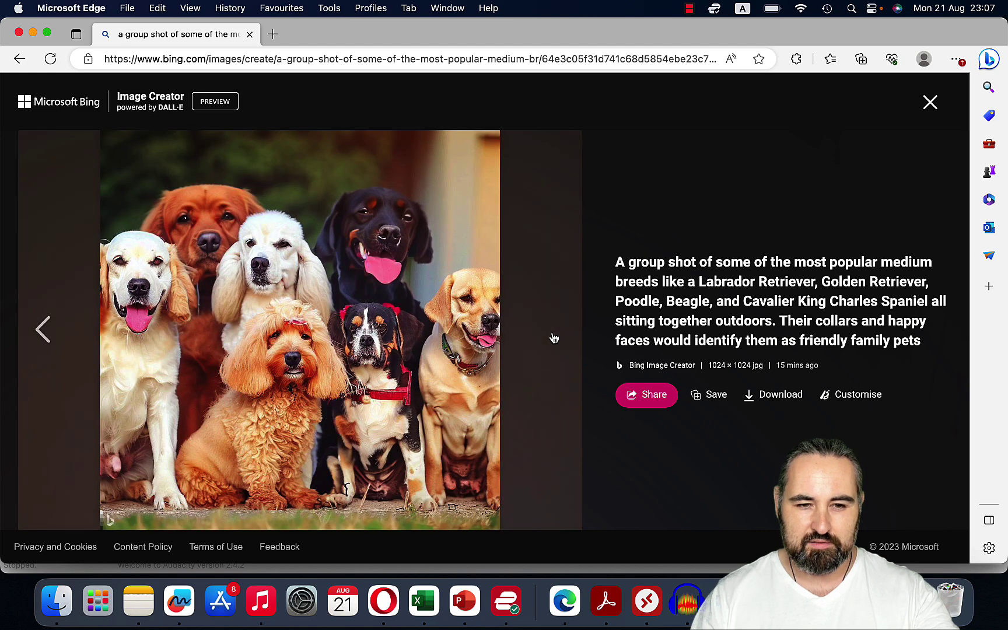
left_click(49, 335)
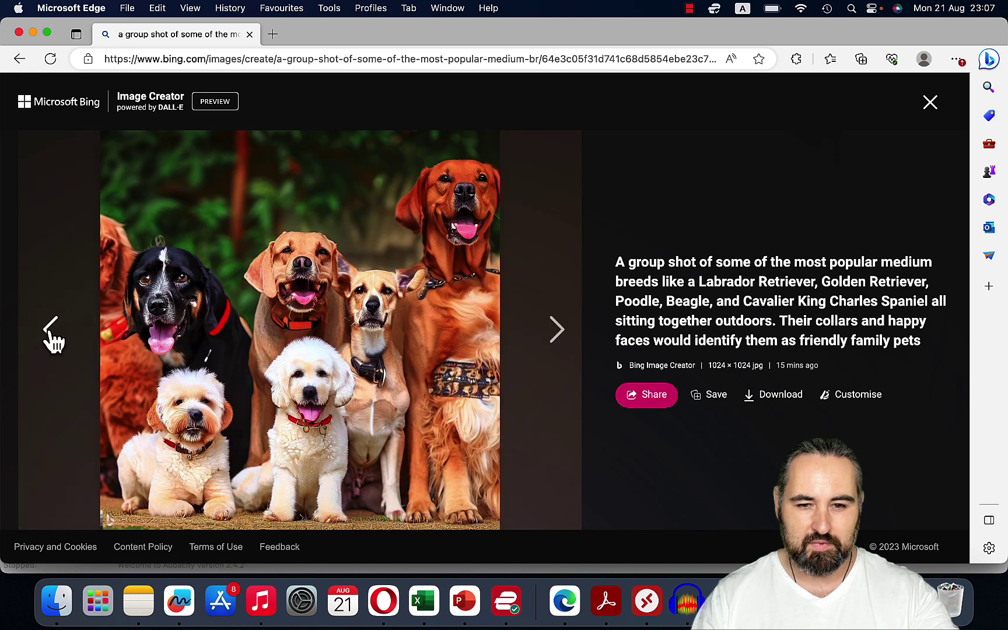
left_click(52, 334)
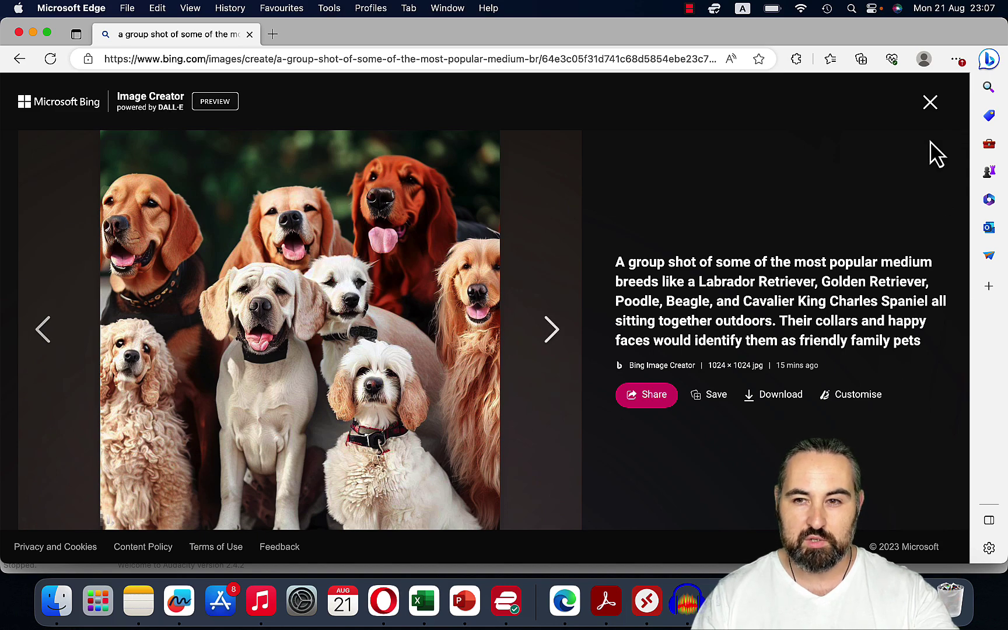
left_click(931, 105)
Review Claude's Step 13 conclusion and Step 14 featured-image suggestions, then return to the 4,409-word WordCounter tally
left_click(383, 601)
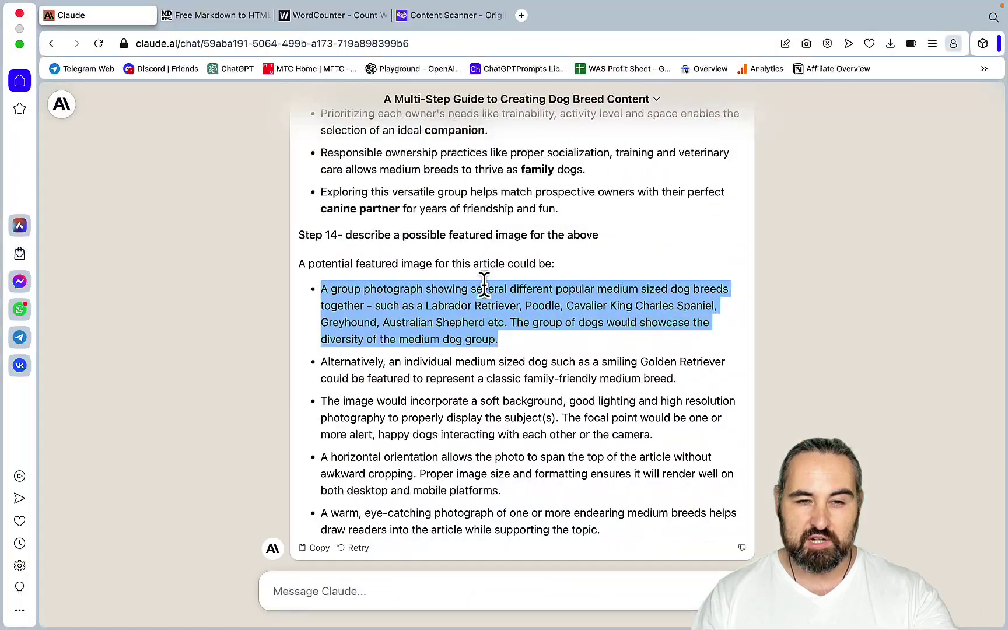
scroll(520, 315, "up", 3)
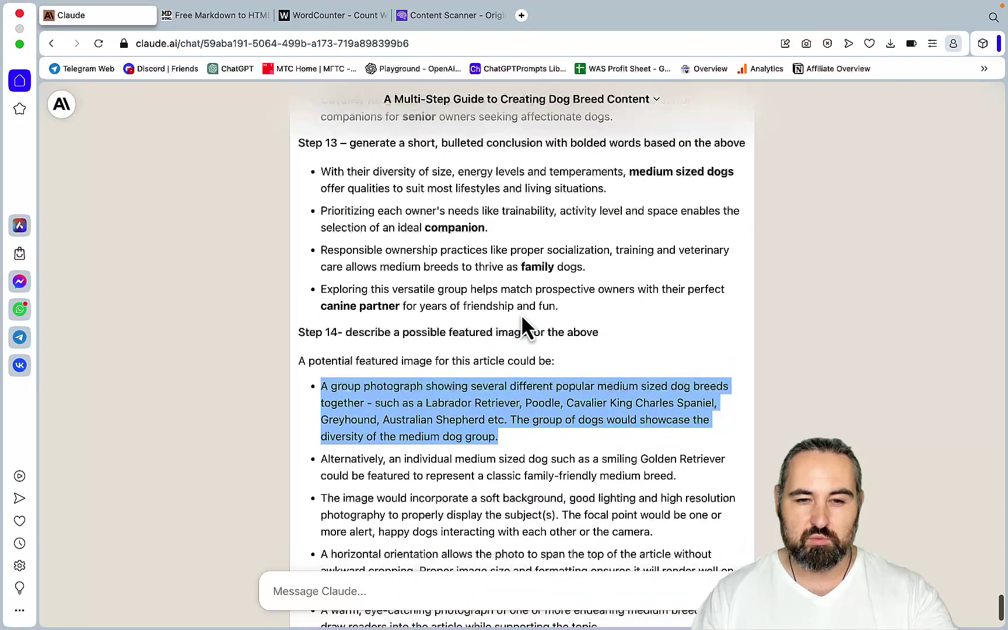
scroll(521, 315, "down", 3)
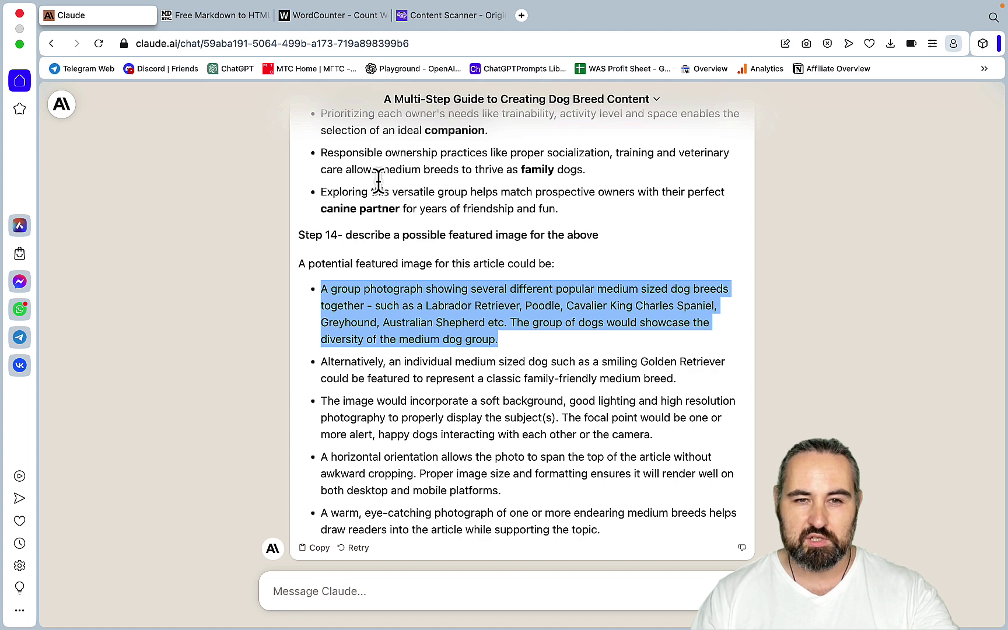
left_click(346, 17)
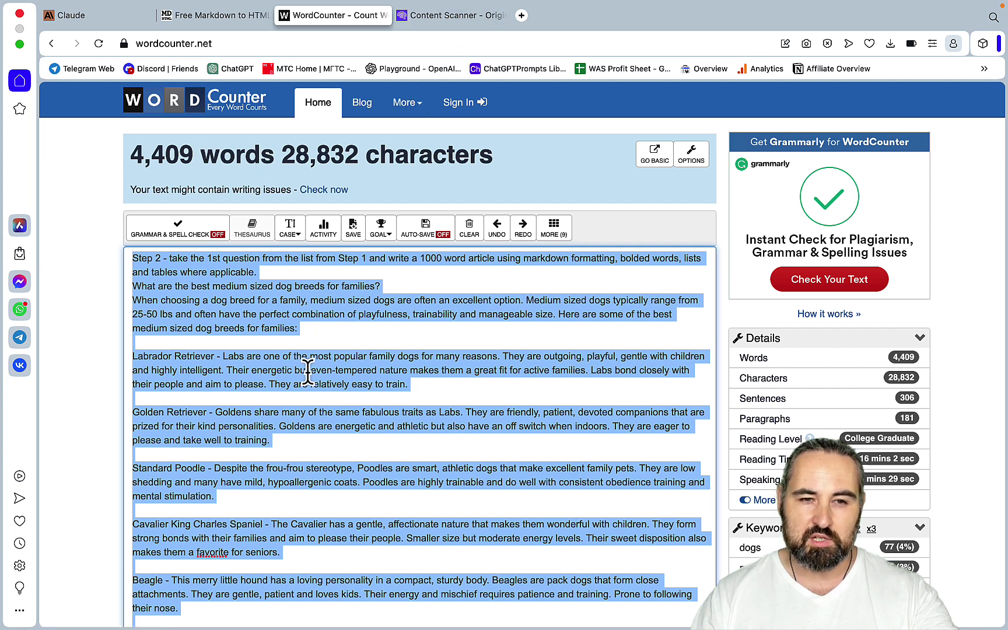
Show the Originality.ai Content Scanner results rating the 4,225-word article 96% Original, 4% AI
left_click(451, 19)
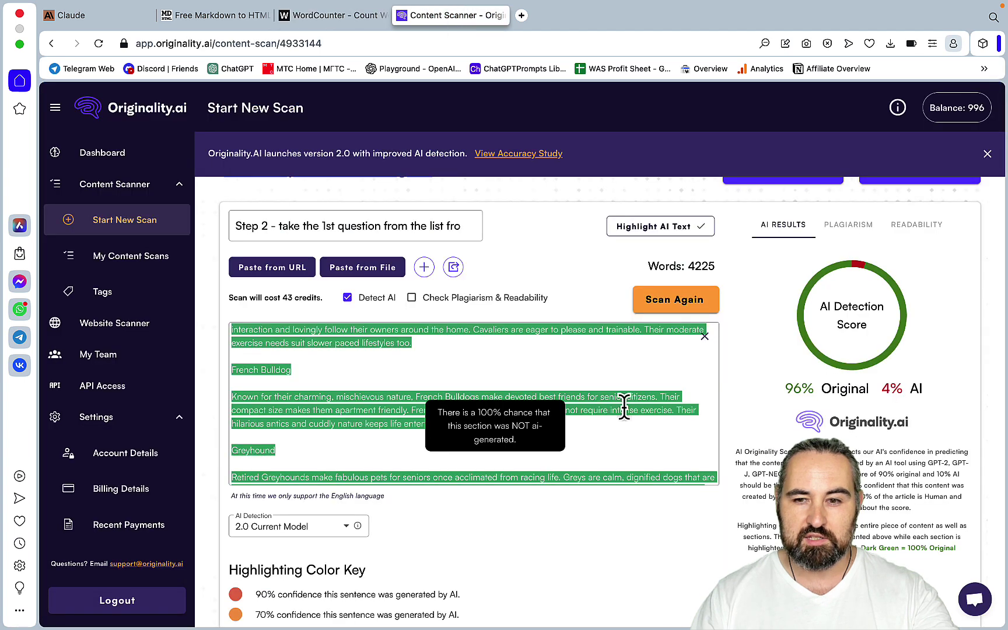